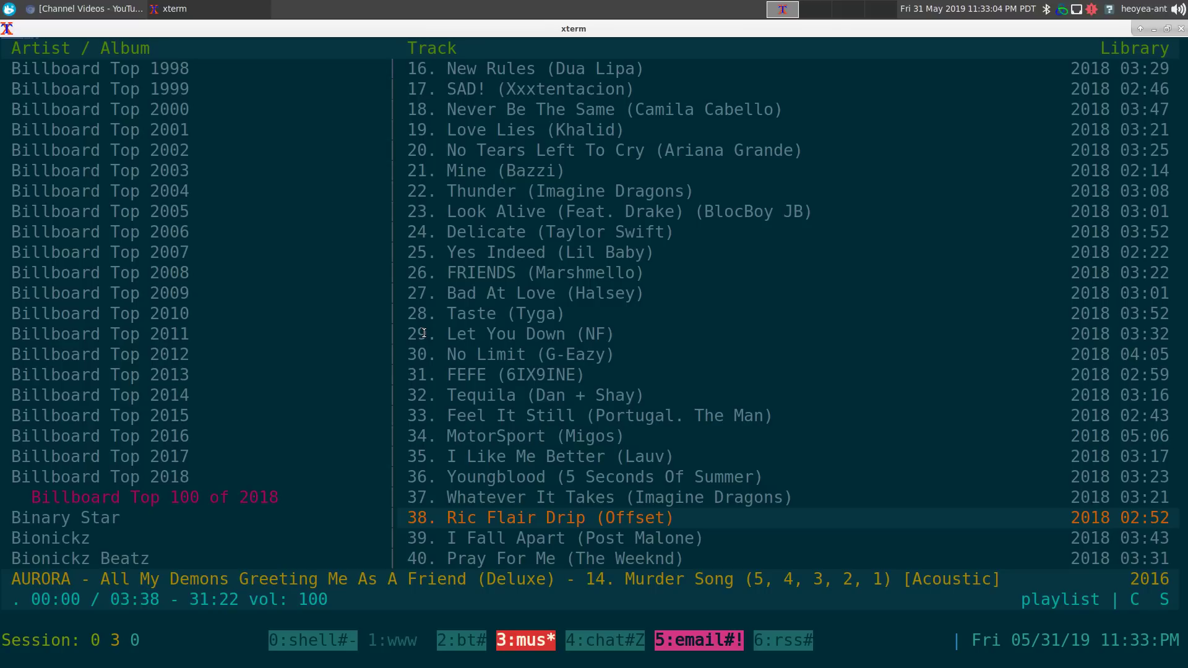
# Look over the sorted library and the contents of the default, nature and radio playlists.
pyautogui.press('2')
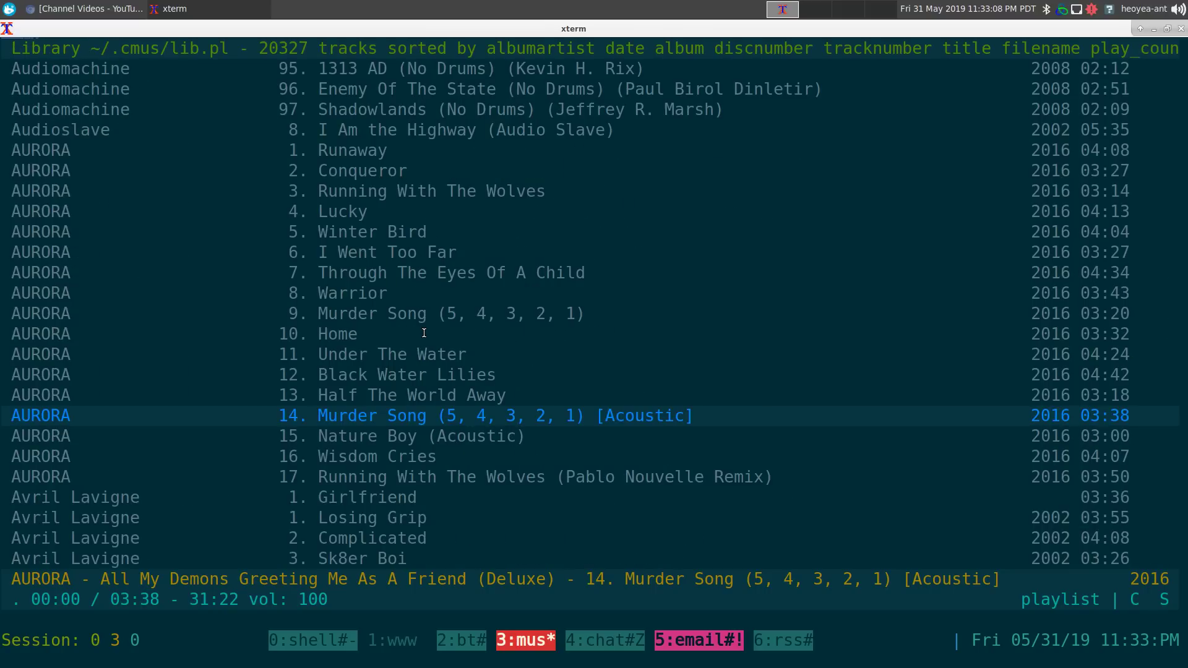
pyautogui.press('3')
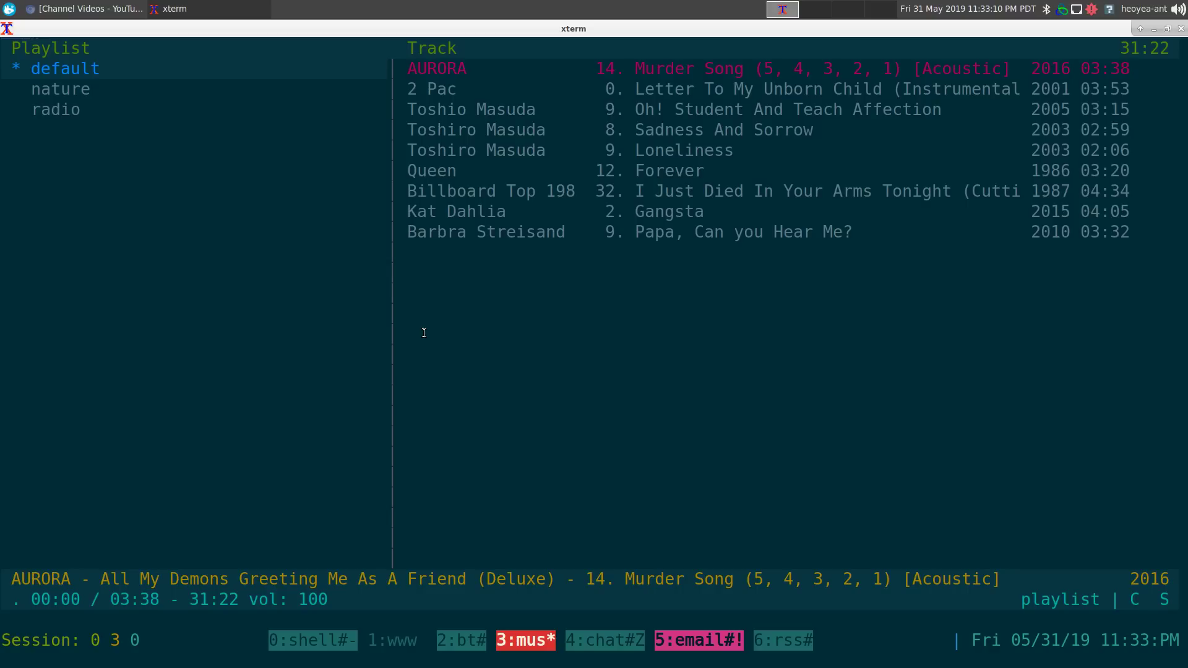
pyautogui.press('Down')
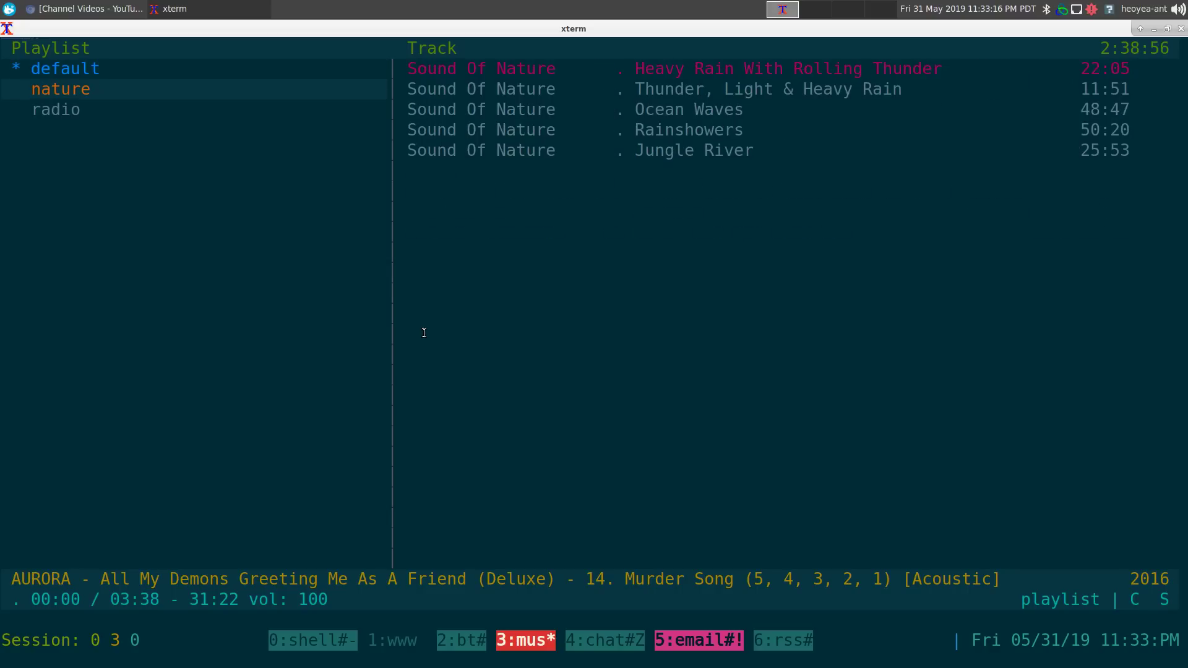
pyautogui.press('Up')
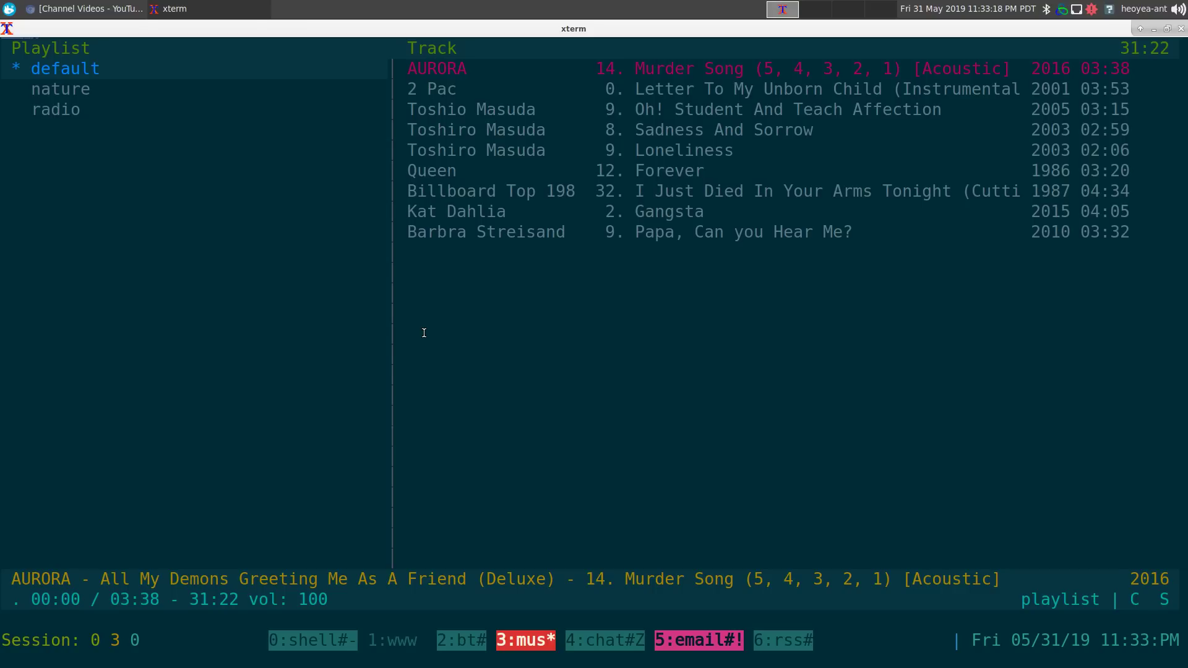
pyautogui.press('Down')
pyautogui.press('Down')
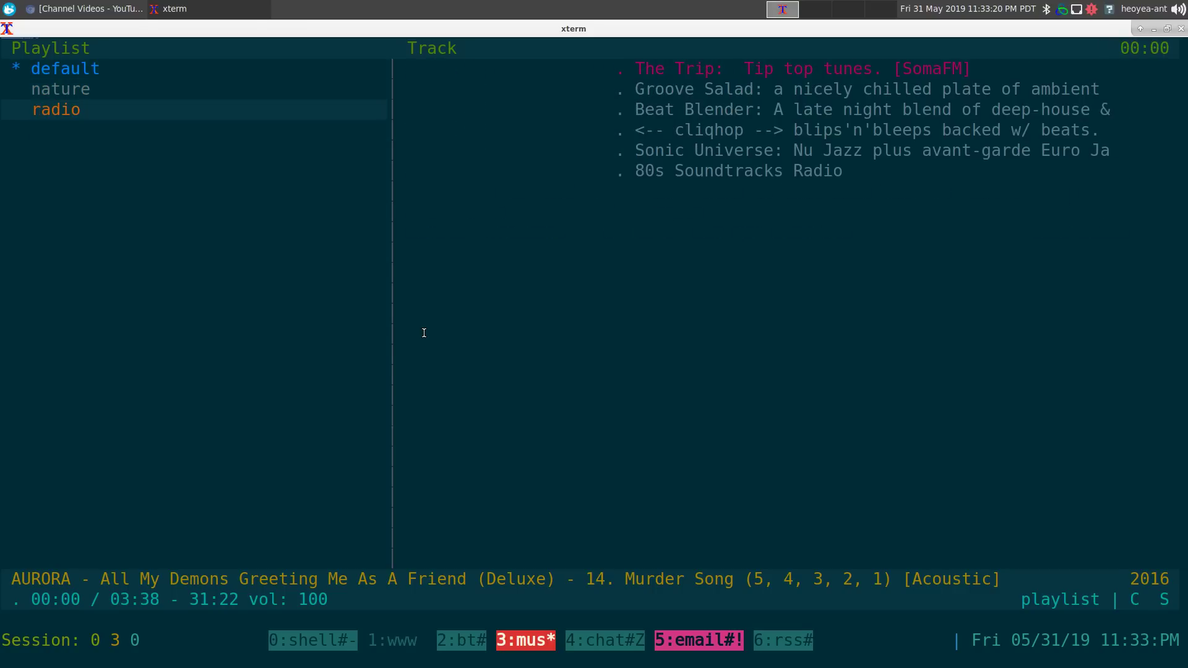
pyautogui.press('Up')
pyautogui.press('Up')
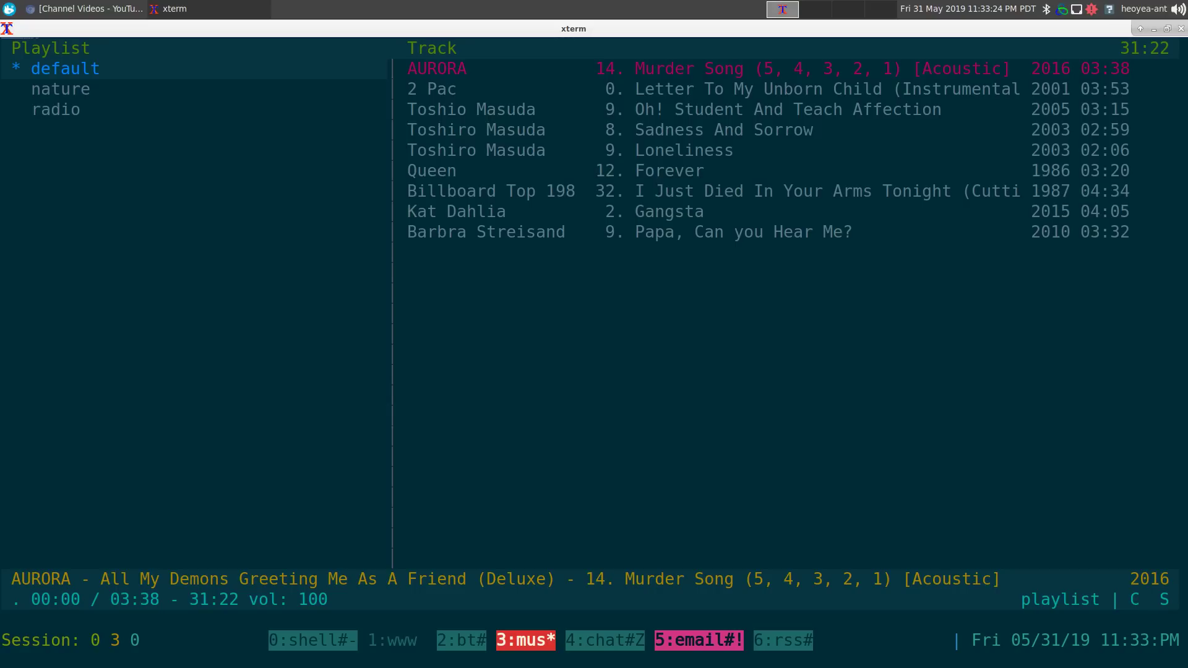
# Create a new playlist named bestsongs with the pl-create command.
pyautogui.press(':')
pyautogui.press('Escape')
pyautogui.press(':')
pyautogui.write('pl-create')
pyautogui.press('Tab')
pyautogui.press('Tab')
pyautogui.press('Tab')
pyautogui.press('Tab')
pyautogui.press('Tab')
pyautogui.press('Tab')
pyautogui.press('Tab')
pyautogui.write('bestsong')
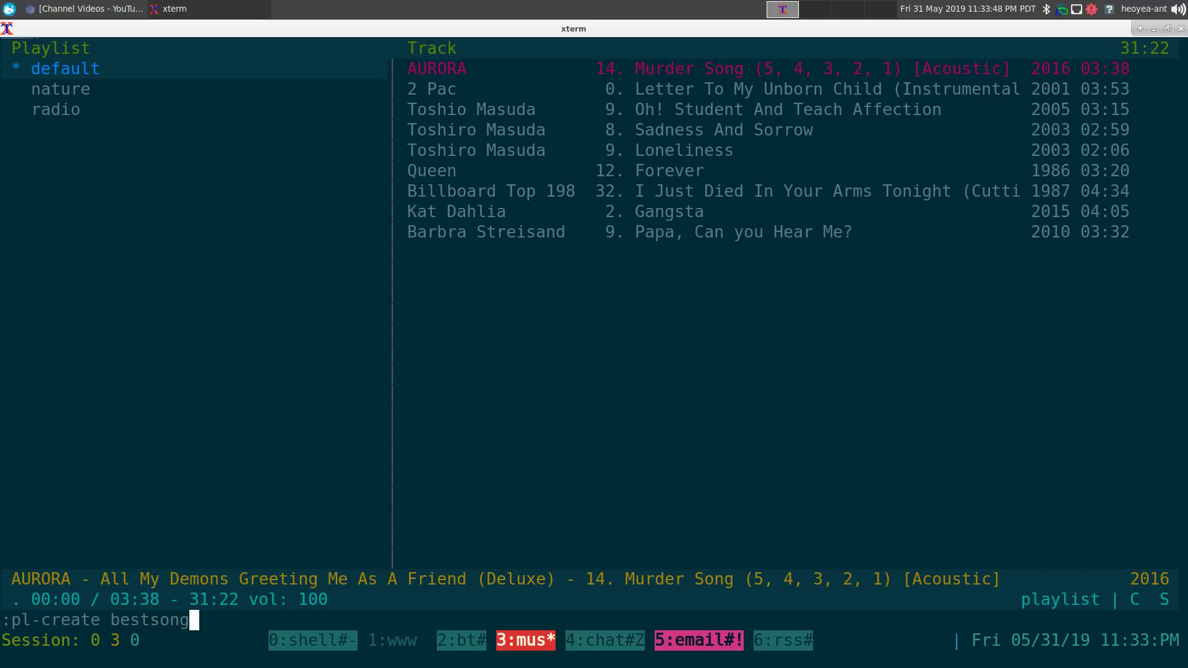
pyautogui.write('s')
pyautogui.press('Return')
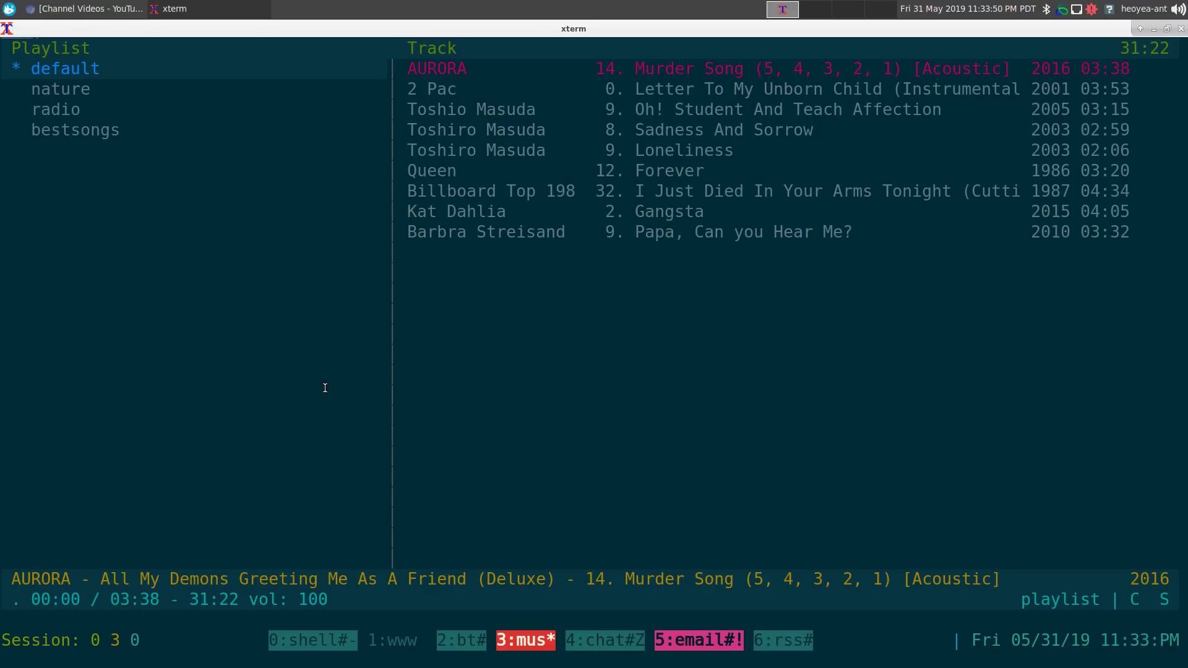
# Mark the bestsongs playlist as the one that receives added tracks.
pyautogui.press('Down')
pyautogui.press('Down')
pyautogui.press('Down')
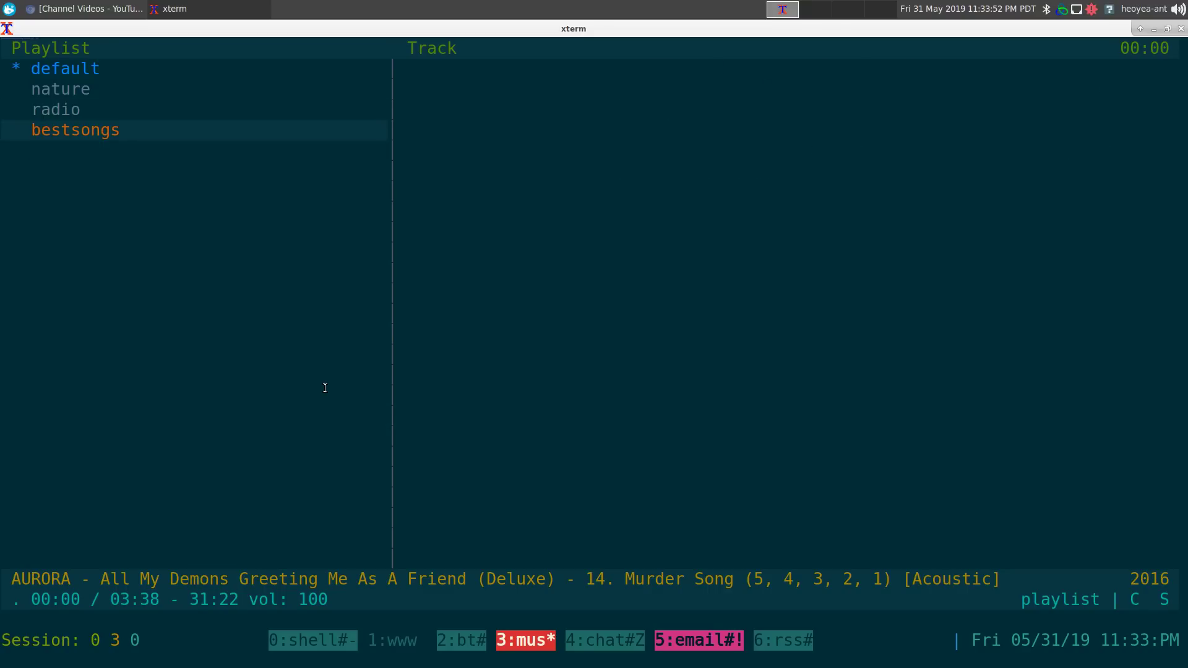
pyautogui.press('Up')
pyautogui.press('Up')
pyautogui.press('Up')
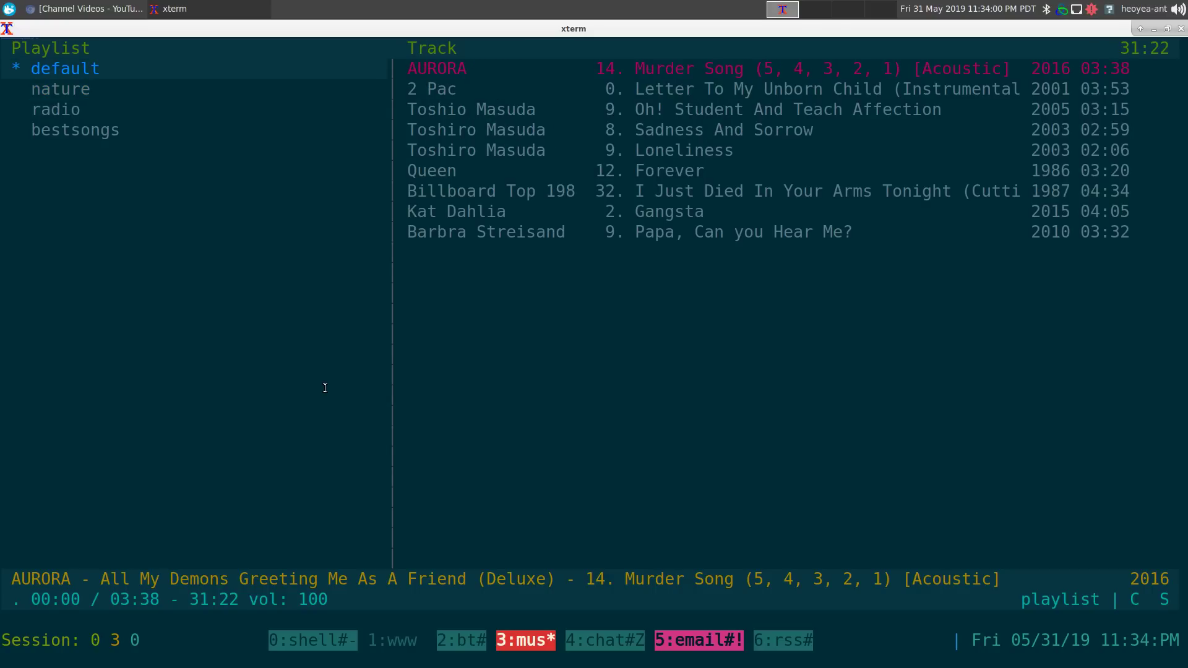
pyautogui.press('Down')
pyautogui.press('Up')
pyautogui.press('Down')
pyautogui.press('Down')
pyautogui.press('Down')
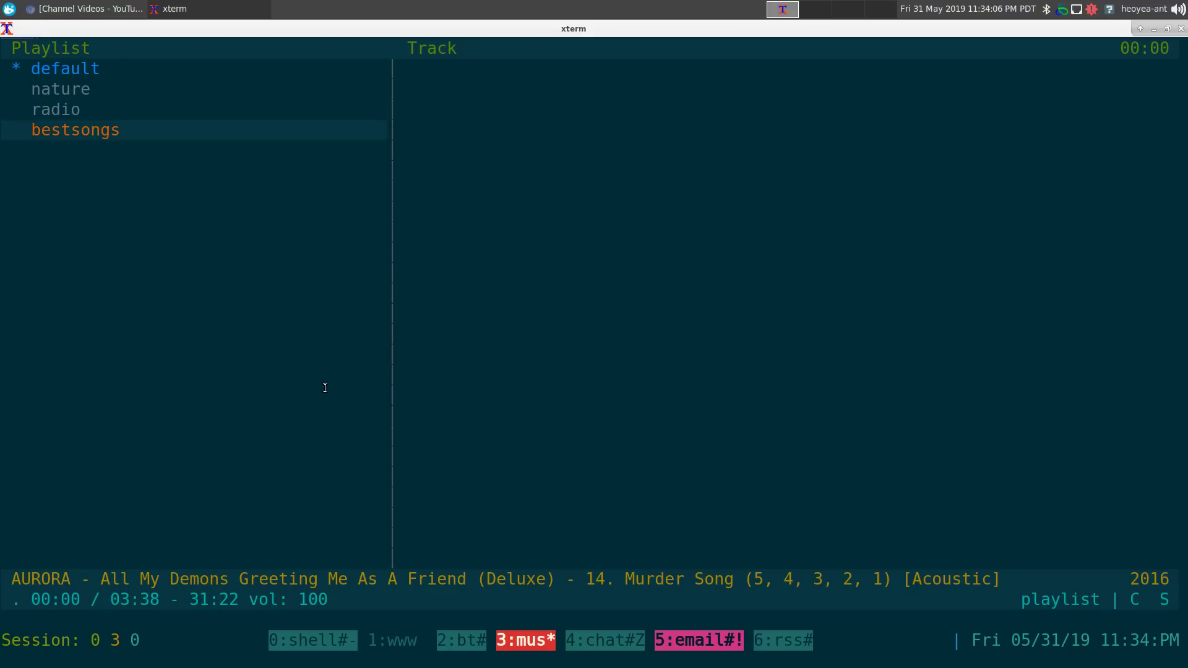
pyautogui.press('Return')
# Add track 38, Ric Flair Drip (Offset), from the Billboard Top 100 of 2018 album to the bestsongs playlist.
pyautogui.press('1')
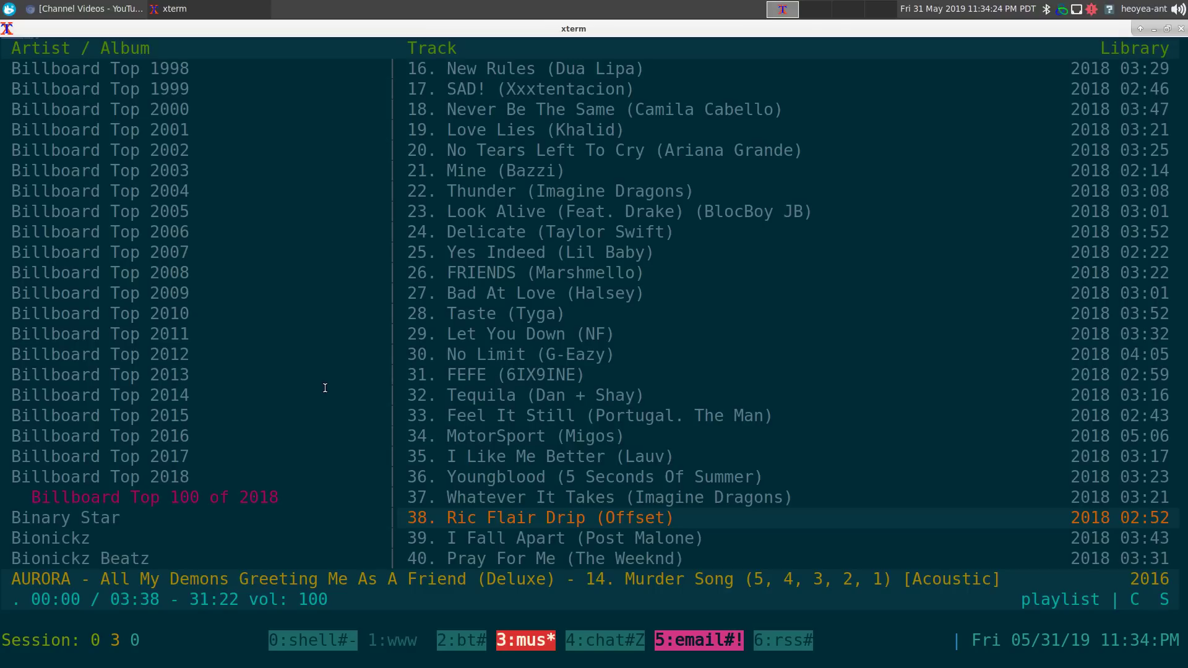
pyautogui.press('Up')
pyautogui.press('Up')
pyautogui.press('Up')
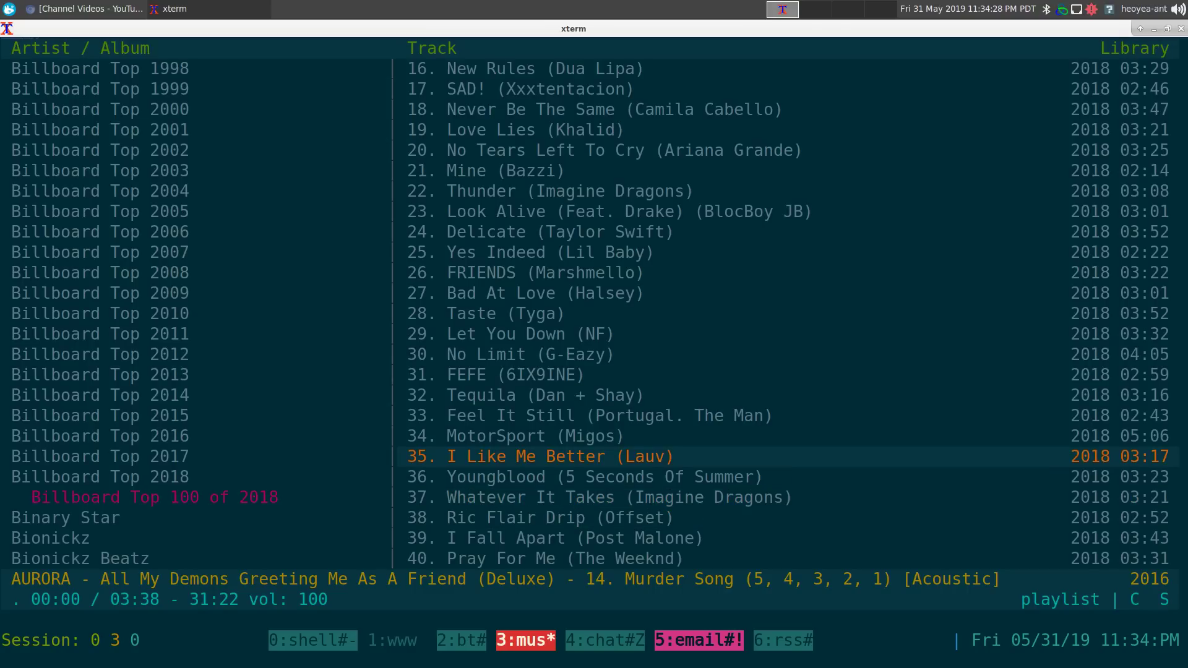
pyautogui.press('Down')
pyautogui.press('Down')
pyautogui.press('Down')
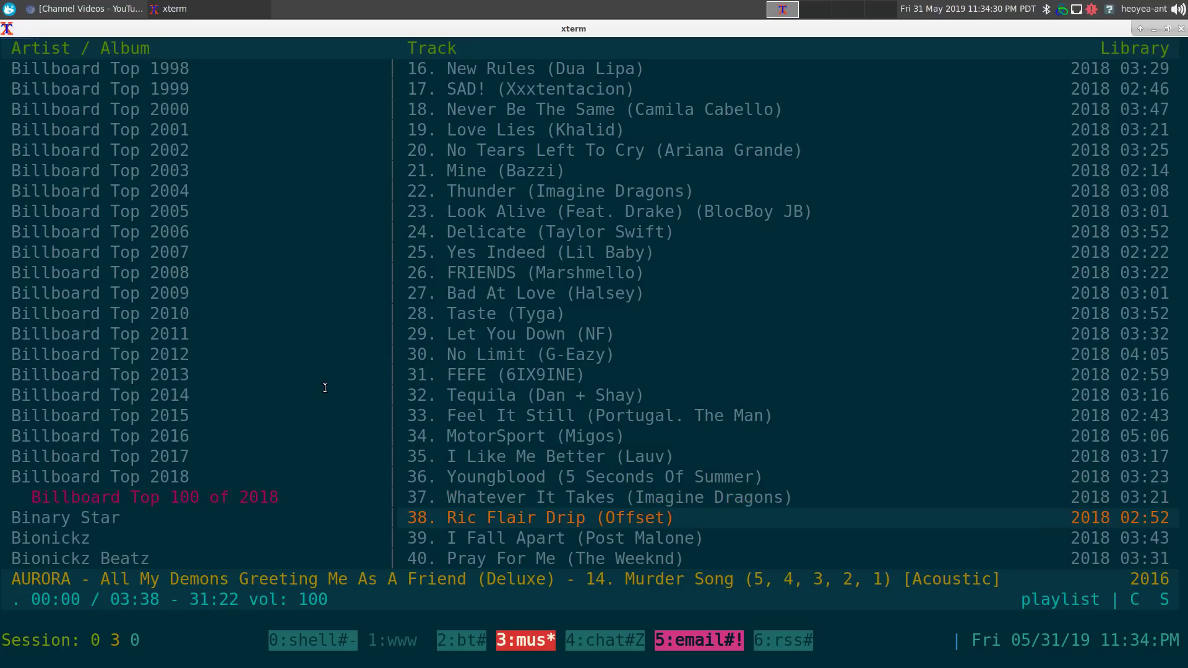
pyautogui.press('Down')
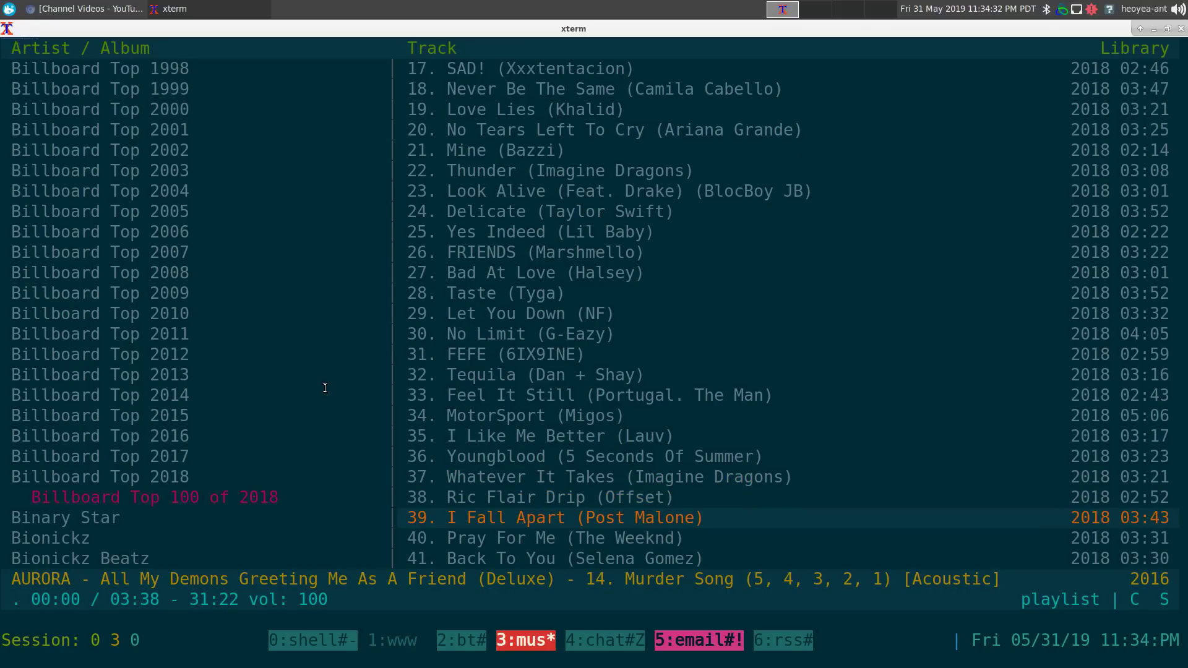
# Add track 24, Delicate (Taylor Swift), from the same Billboard album to the bestsongs playlist.
pyautogui.press('Up')
pyautogui.press('Up')
pyautogui.press('Up')
pyautogui.press('Up')
pyautogui.press('Up')
pyautogui.press('Up')
pyautogui.press('Up')
pyautogui.press('Up')
pyautogui.press('Up')
pyautogui.press('Up')
pyautogui.press('Up')
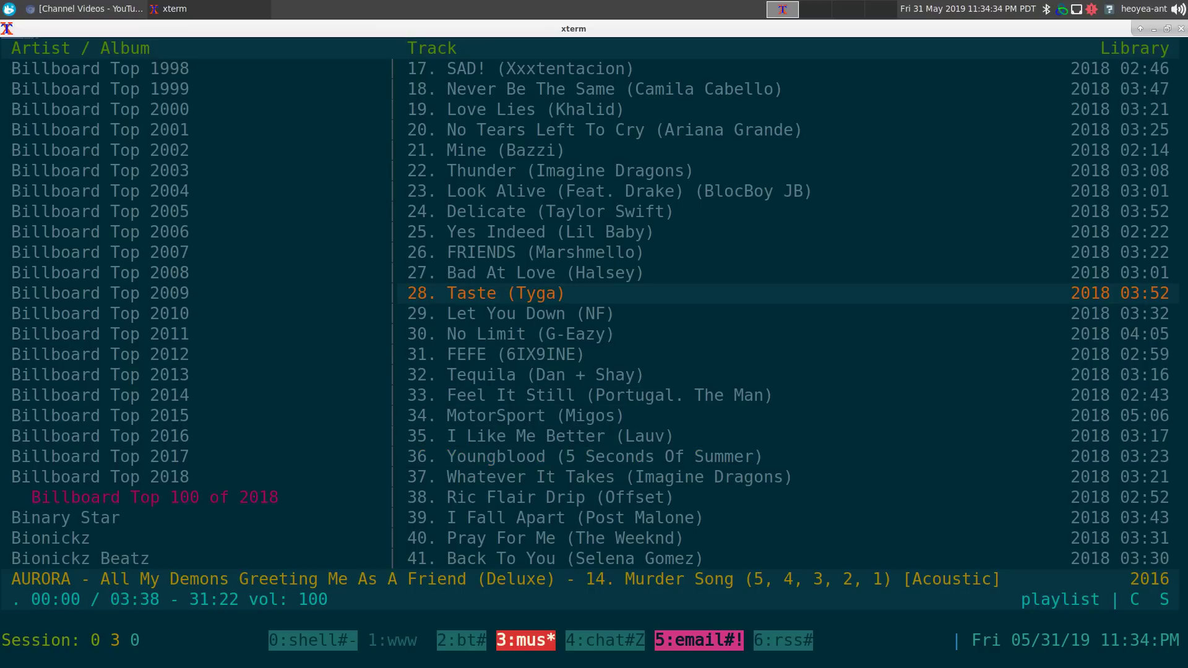
pyautogui.press('Up')
pyautogui.press('Up')
pyautogui.press('Up')
pyautogui.press('Up')
pyautogui.press('Down')
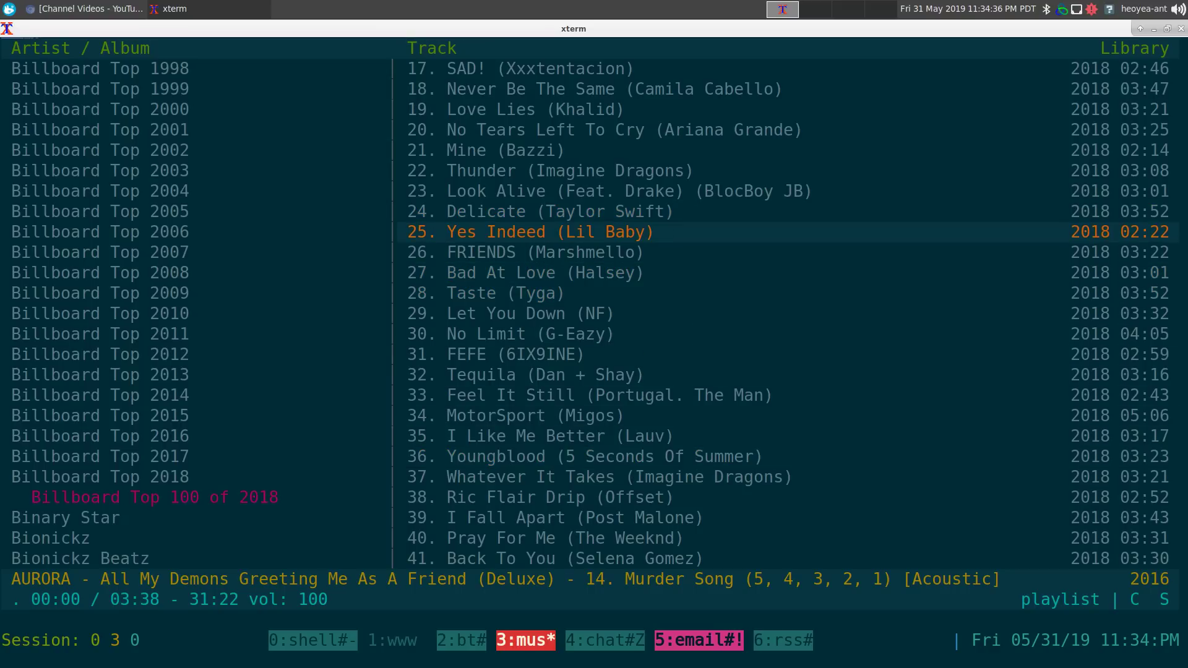
# Add track 30, No Limit (G-Eazy), from the same Billboard album to the bestsongs playlist.
pyautogui.press('Down')
pyautogui.press('Down')
pyautogui.press('Down')
pyautogui.press('Down')
pyautogui.press('Down')
pyautogui.press('Down')
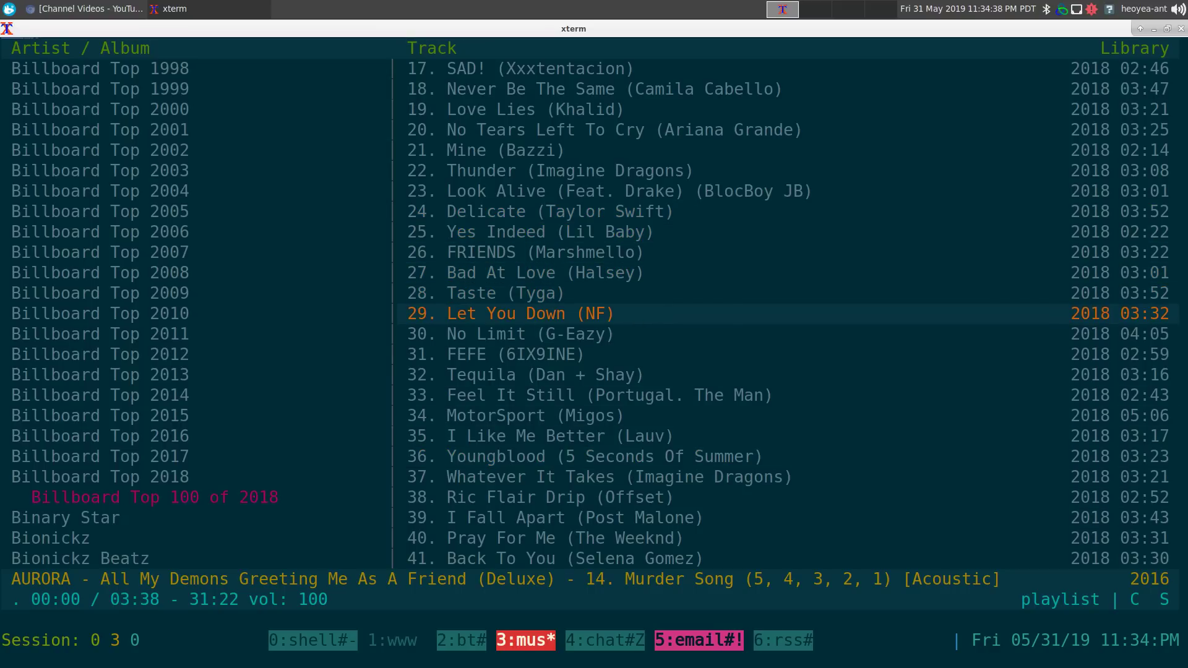
# Go through the track list of the bestsongs playlist to check the added Billboard songs.
pyautogui.press('3')
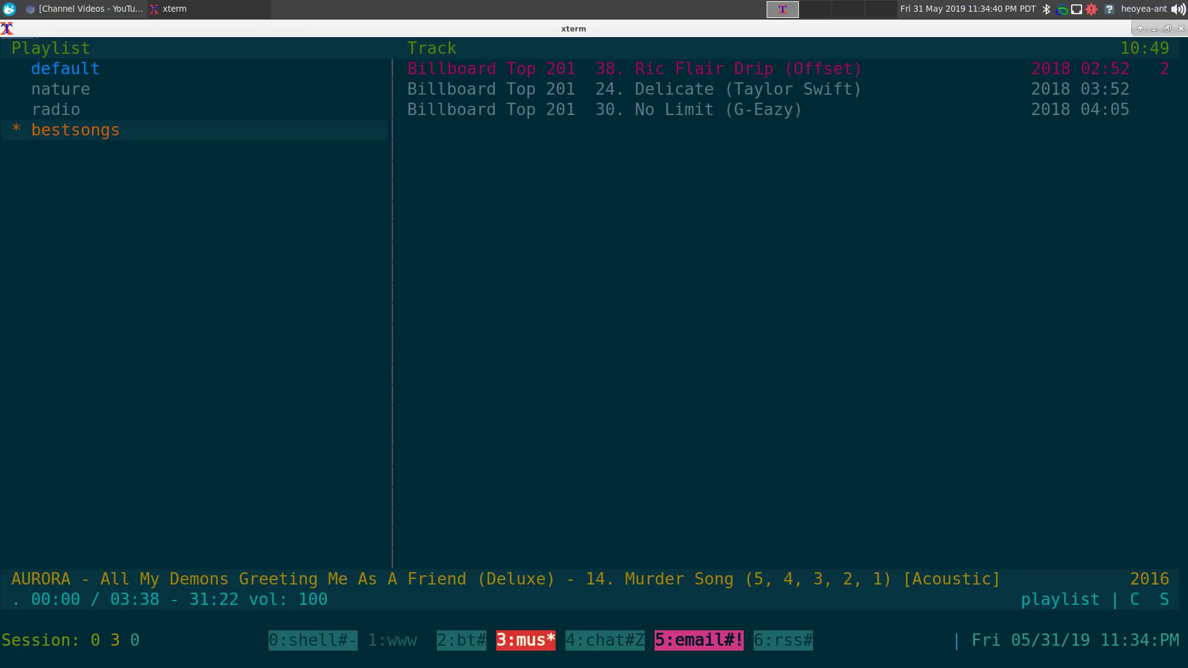
pyautogui.press('Tab')
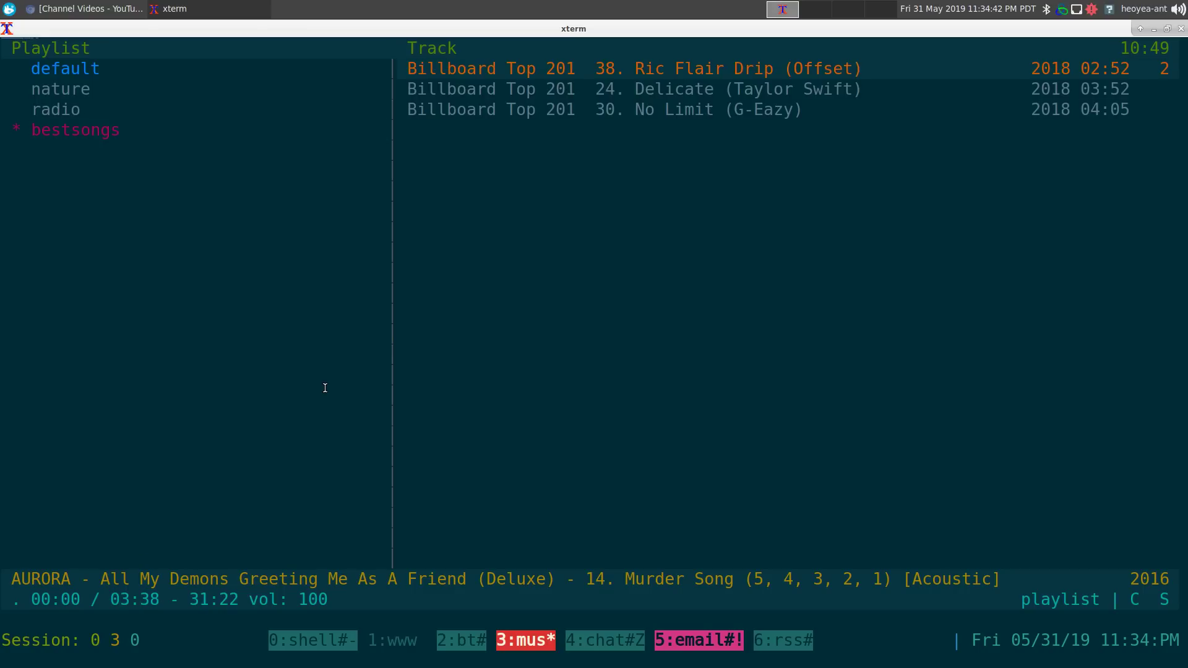
pyautogui.press('Down')
pyautogui.press('Down')
pyautogui.press('Up')
pyautogui.press('Up')
pyautogui.press('Down')
pyautogui.press('Down')
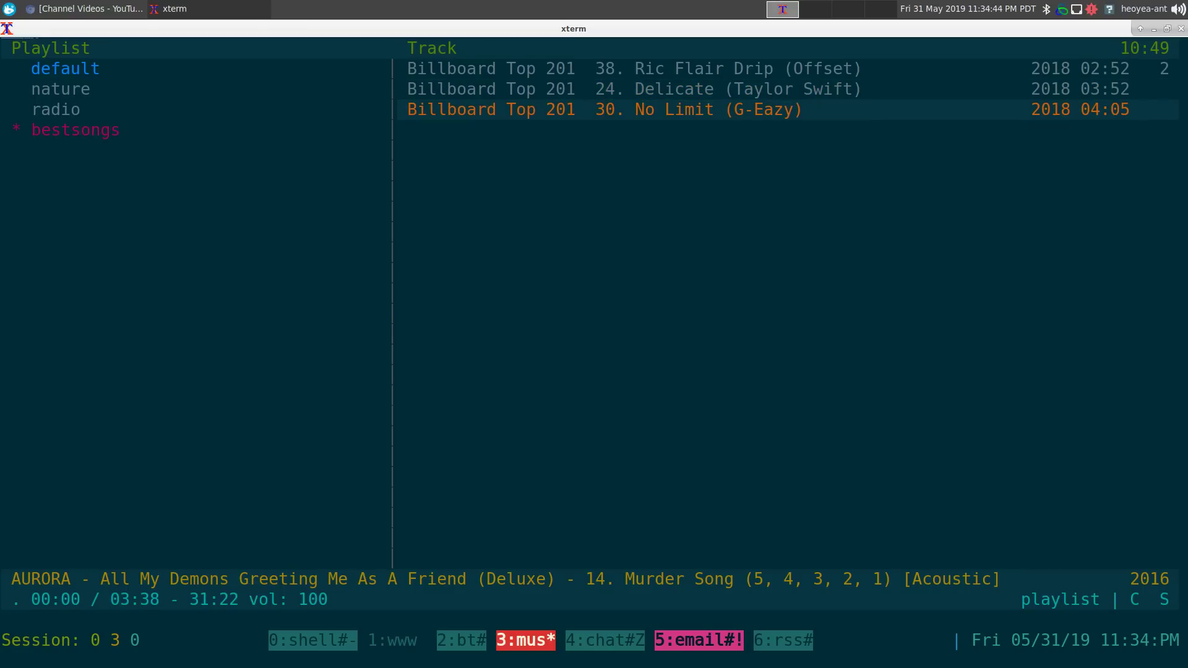
pyautogui.press('Up')
pyautogui.press('Up')
pyautogui.press('Down')
pyautogui.press('Down')
pyautogui.press('Tab')
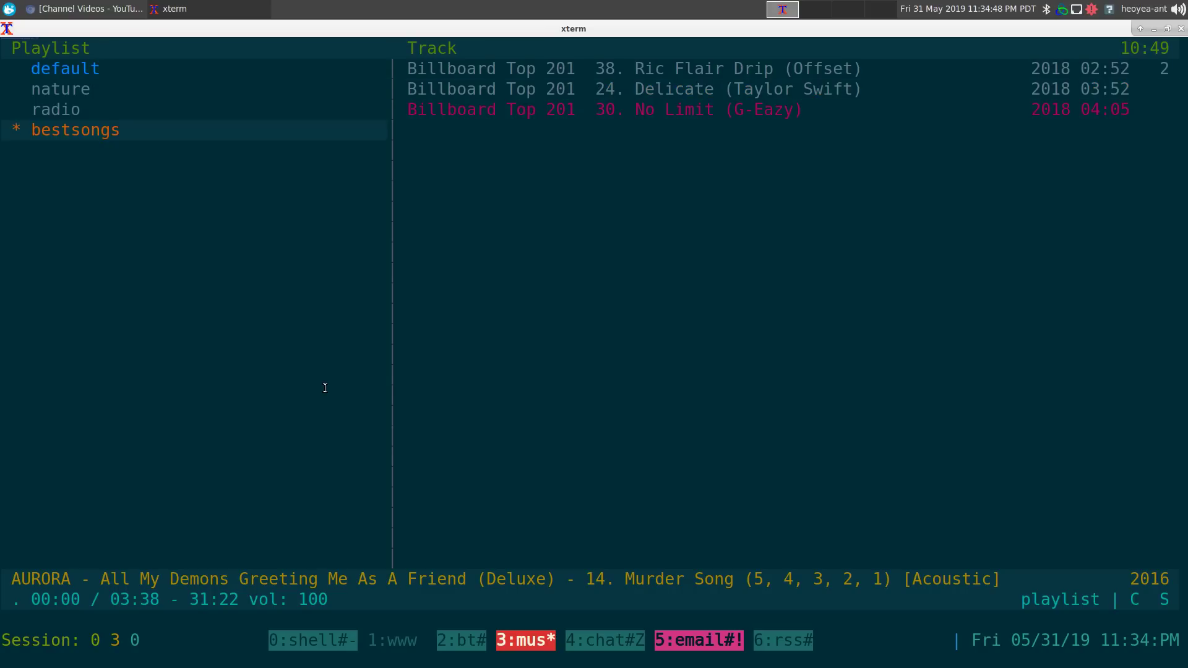
# From the sorted library, add AURORA's Murder Song (5, 4, 3, 2, 1) [Acoustic], Under The Water and Home to the bestsongs playlist.
pyautogui.press('2')
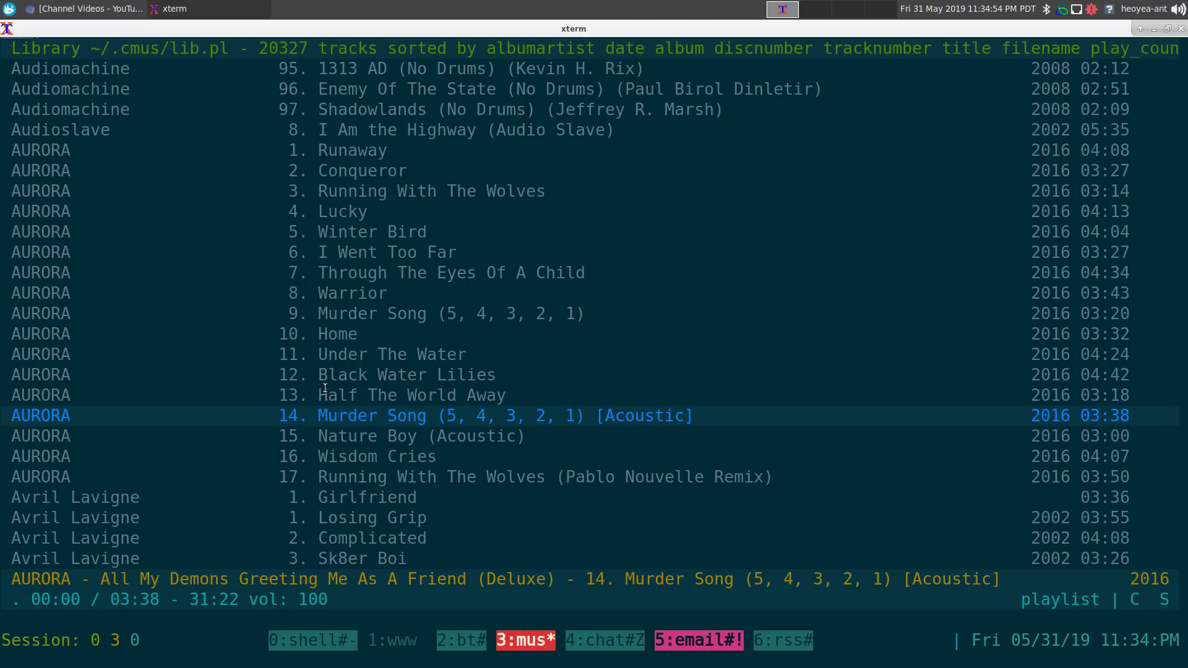
pyautogui.press('Down')
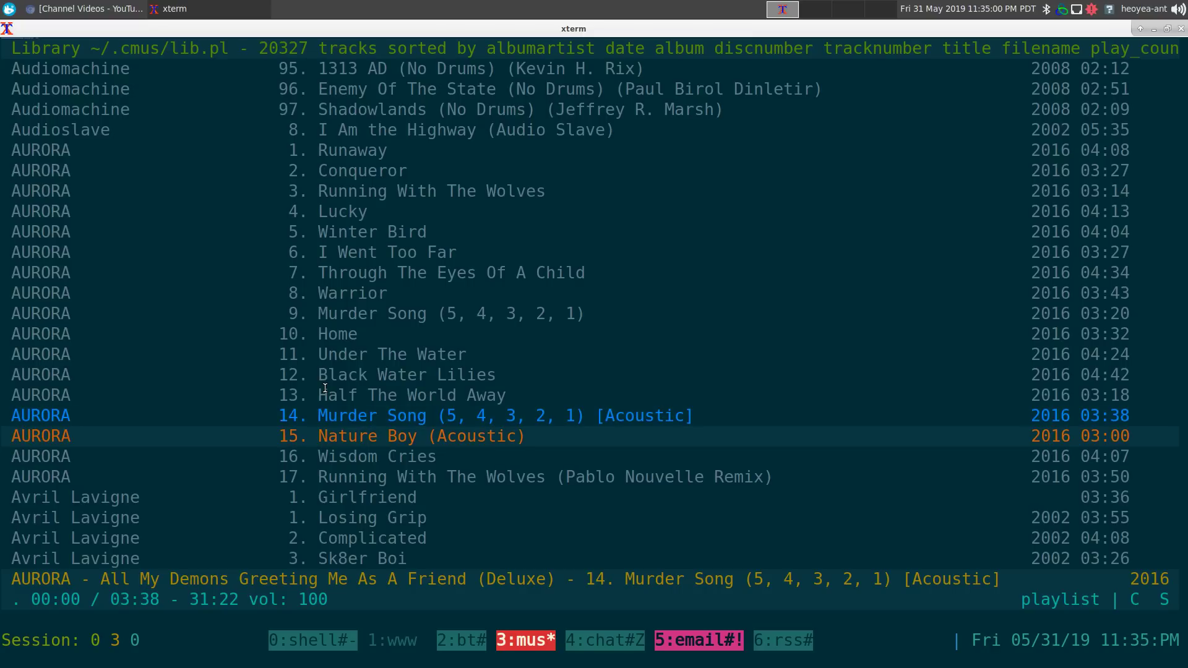
pyautogui.press('Up')
pyautogui.press('Up')
pyautogui.press('Up')
pyautogui.press('Up')
pyautogui.press('Down')
pyautogui.press('Up')
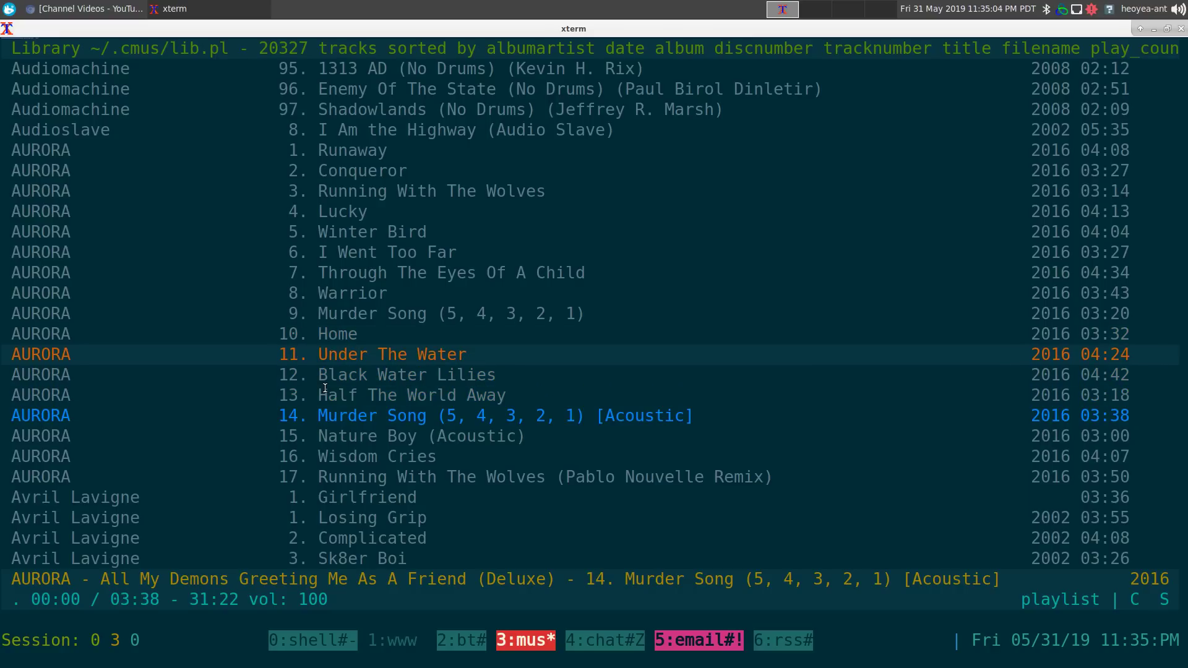
# Review the tracks in the bestsongs playlist, including the newly added AURORA songs.
pyautogui.press('3')
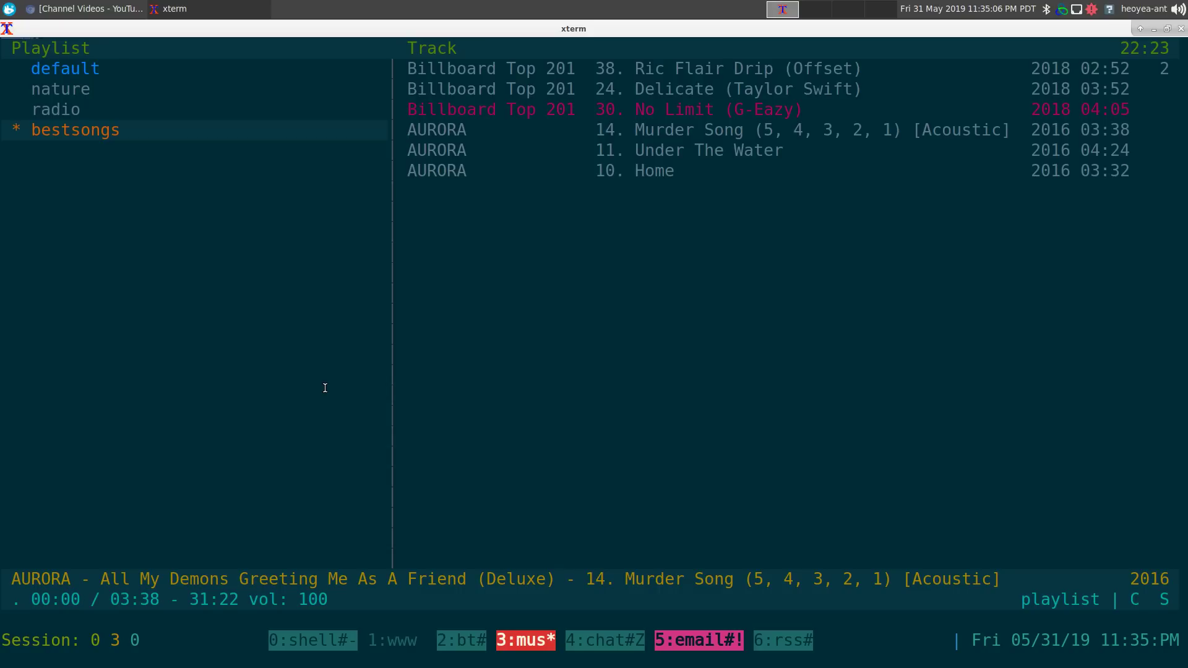
pyautogui.press('Tab')
pyautogui.press('Down')
pyautogui.press('Down')
pyautogui.press('Down')
pyautogui.press('Up')
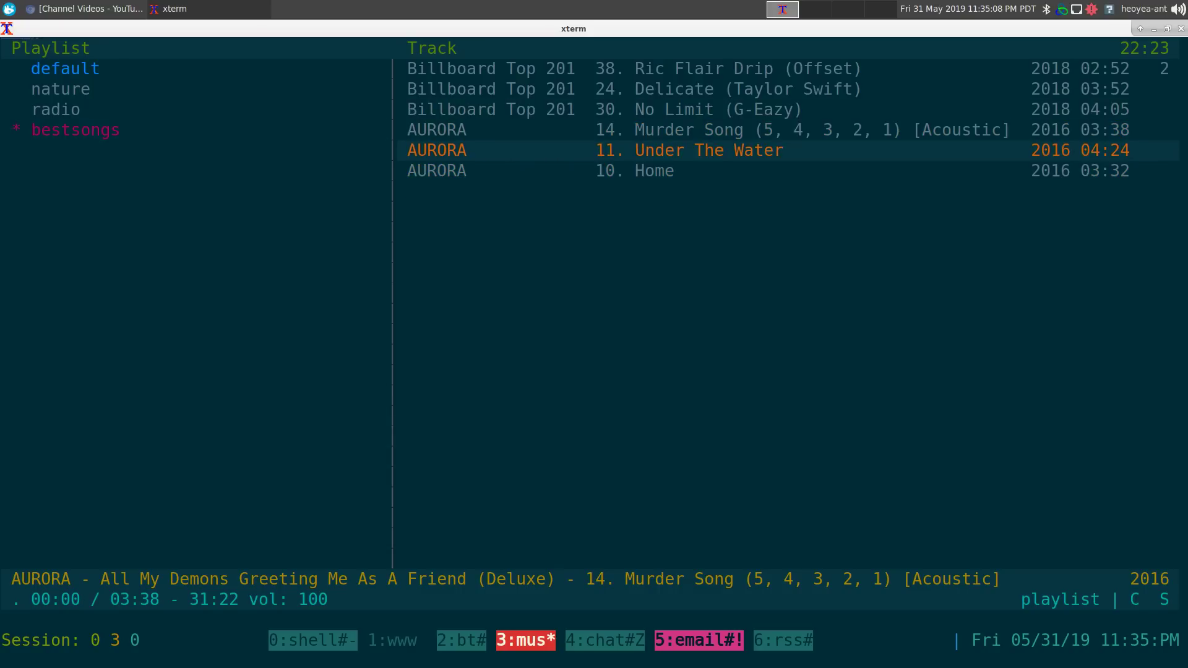
pyautogui.press('Up')
pyautogui.press('Up')
pyautogui.press('Up')
pyautogui.press('Up')
# Remove AURORA's Home from the bestsongs playlist.
pyautogui.press('Down')
pyautogui.press('Down')
pyautogui.press('Down')
pyautogui.press('Down')
pyautogui.press('Down')
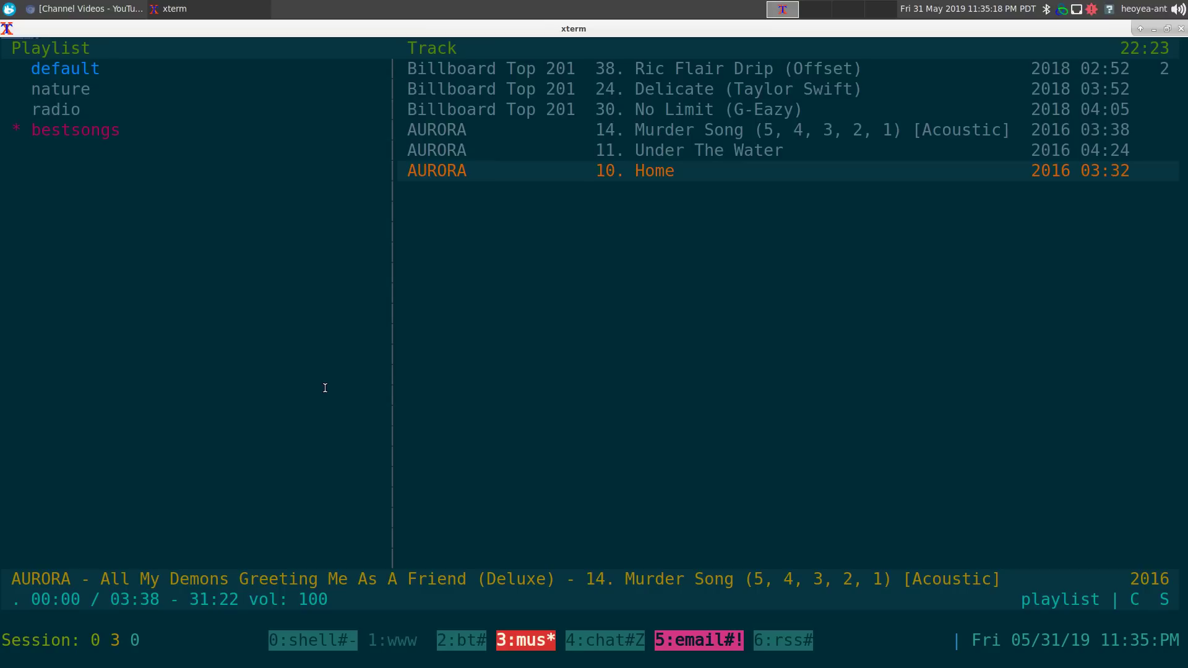
pyautogui.press('Up')
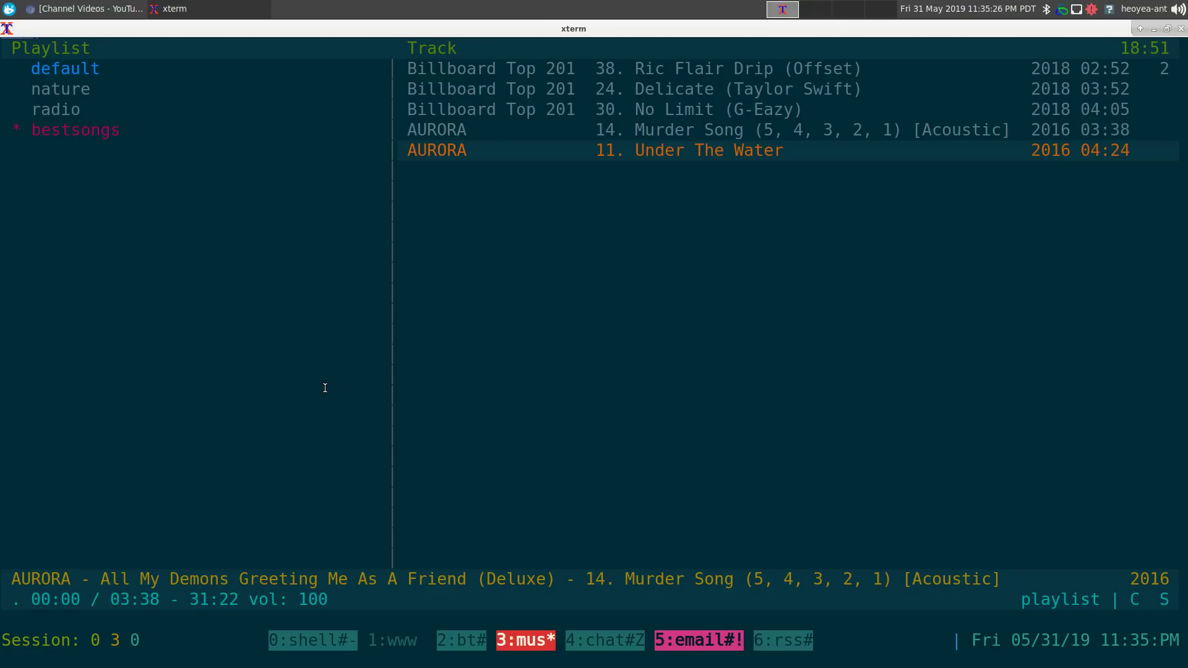
# Delete the bestsongs playlist and confirm the deletion.
pyautogui.press('Tab')
pyautogui.press('Up')
pyautogui.press('Down')
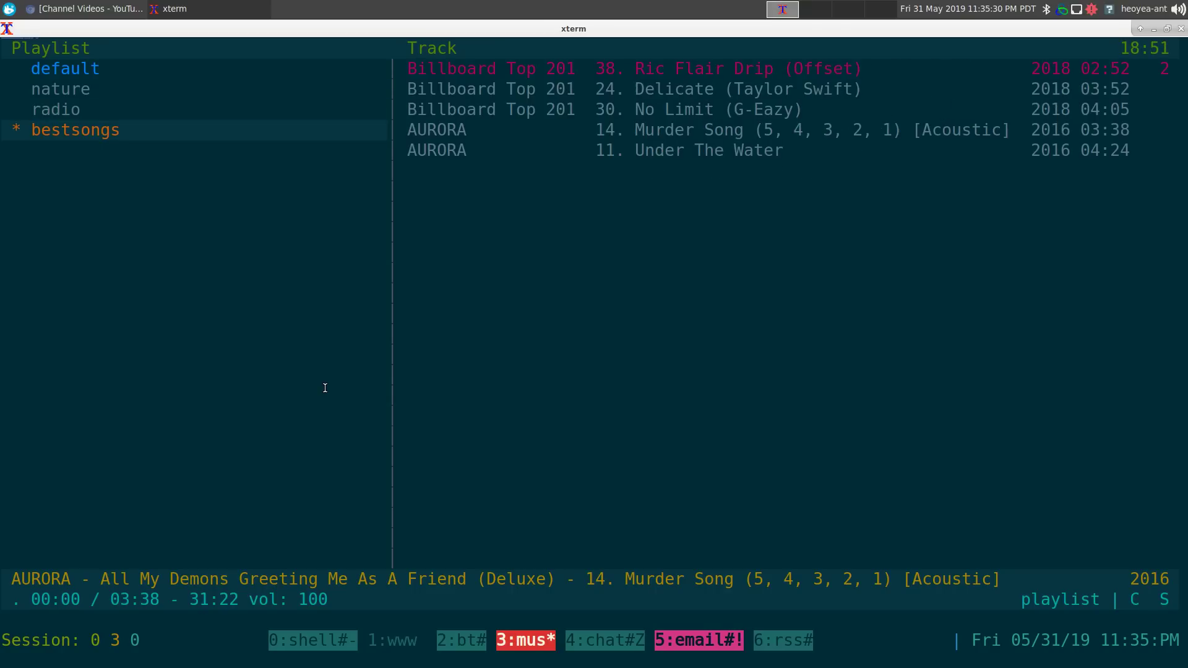
pyautogui.press('Up')
pyautogui.press('Down')
pyautogui.press('Delete')
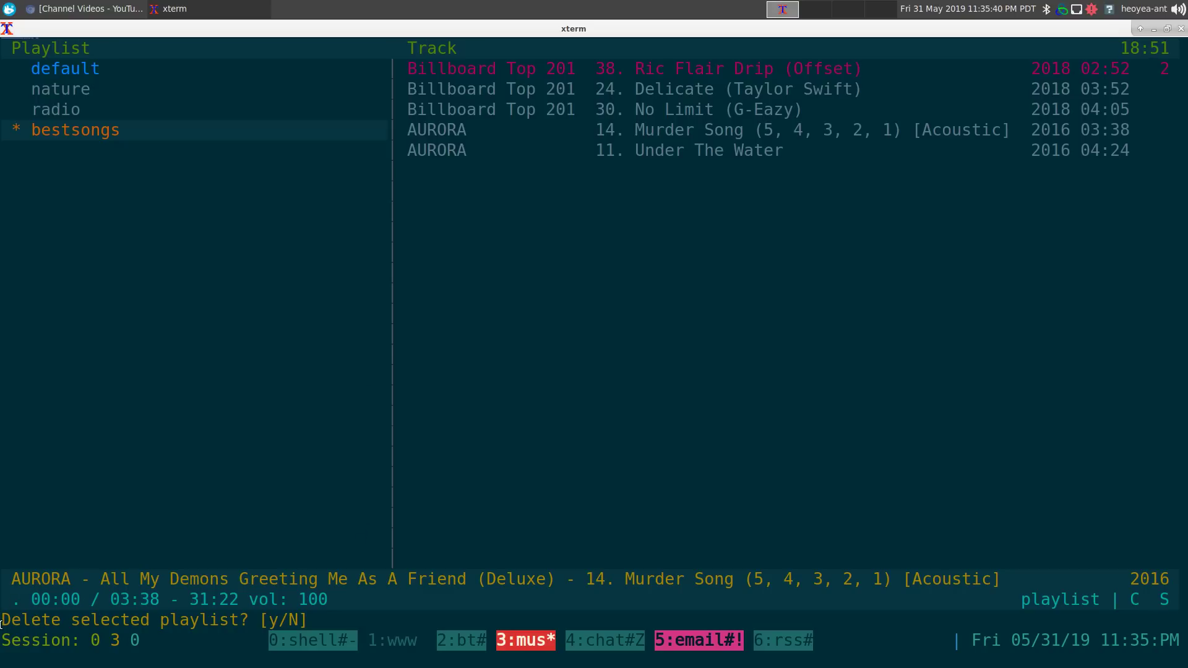
pyautogui.moveTo(1, 622); pyautogui.dragTo(327, 620)
pyautogui.press('y')
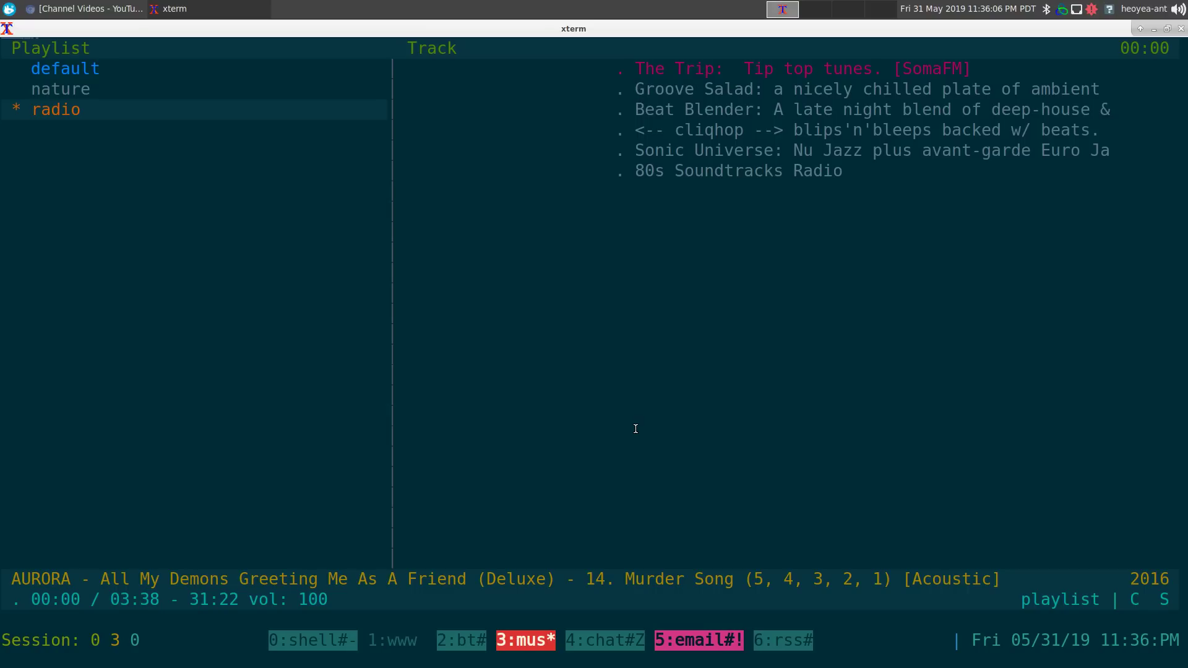
# Switch to the www terminal window and search InternetRadio for 90s stations with the command sr internetradio 90s.
pyautogui.hotkey('ctrl', 'b')
pyautogui.write('1')
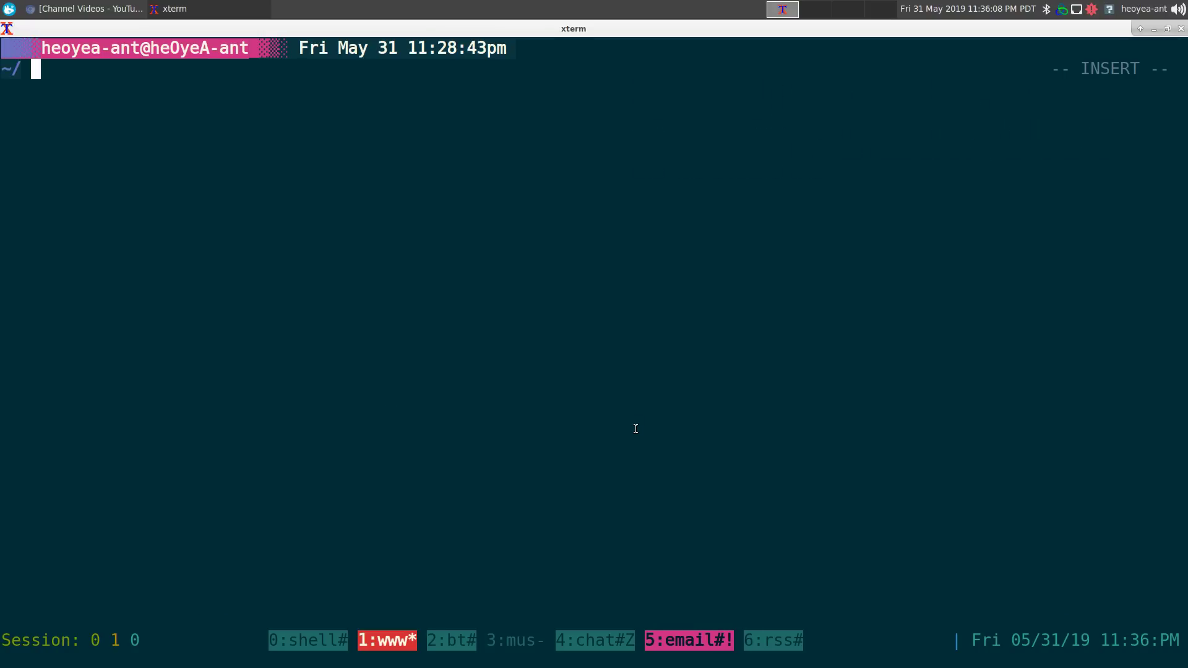
pyautogui.write('sr')
pyautogui.write('internetradio ')
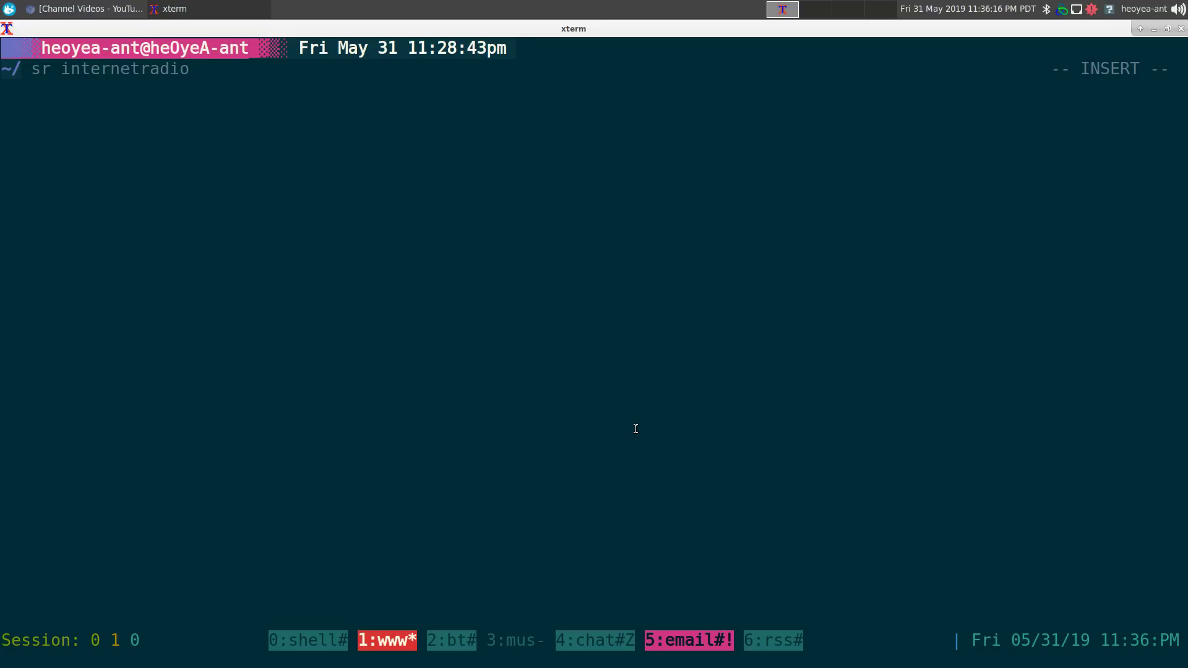
pyautogui.write('90s')
pyautogui.press('Return')
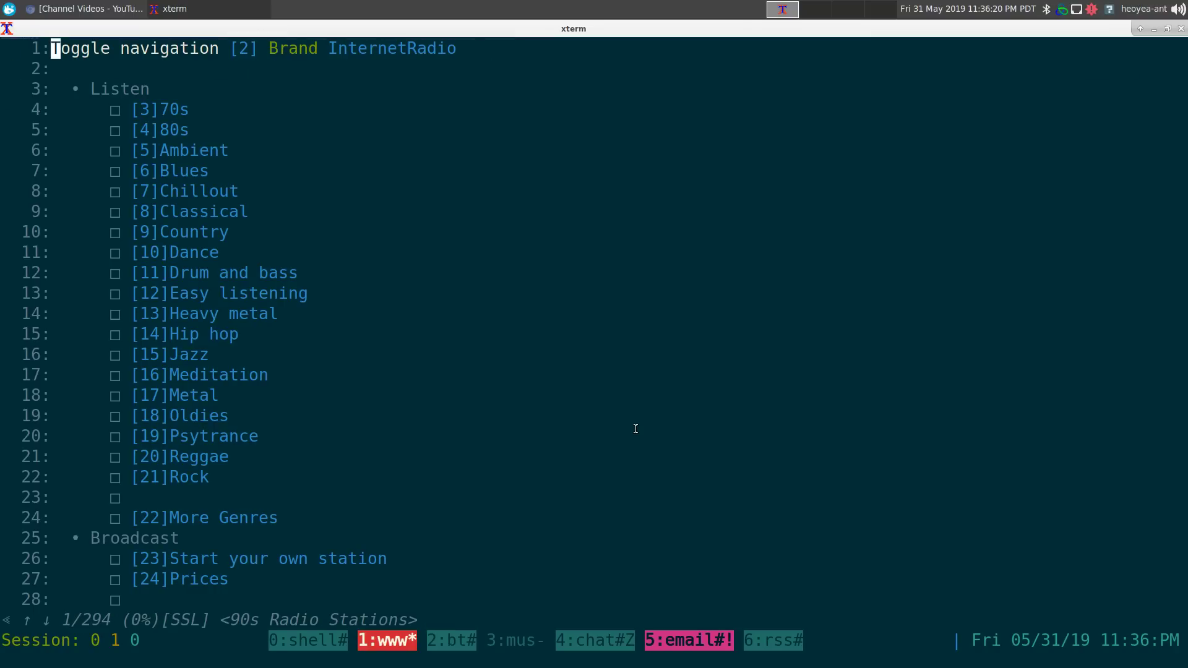
# Find the Merge 104.8 station in the 90s results and go to its popup .m3u playlist link.
pyautogui.press('space')
pyautogui.press('space')
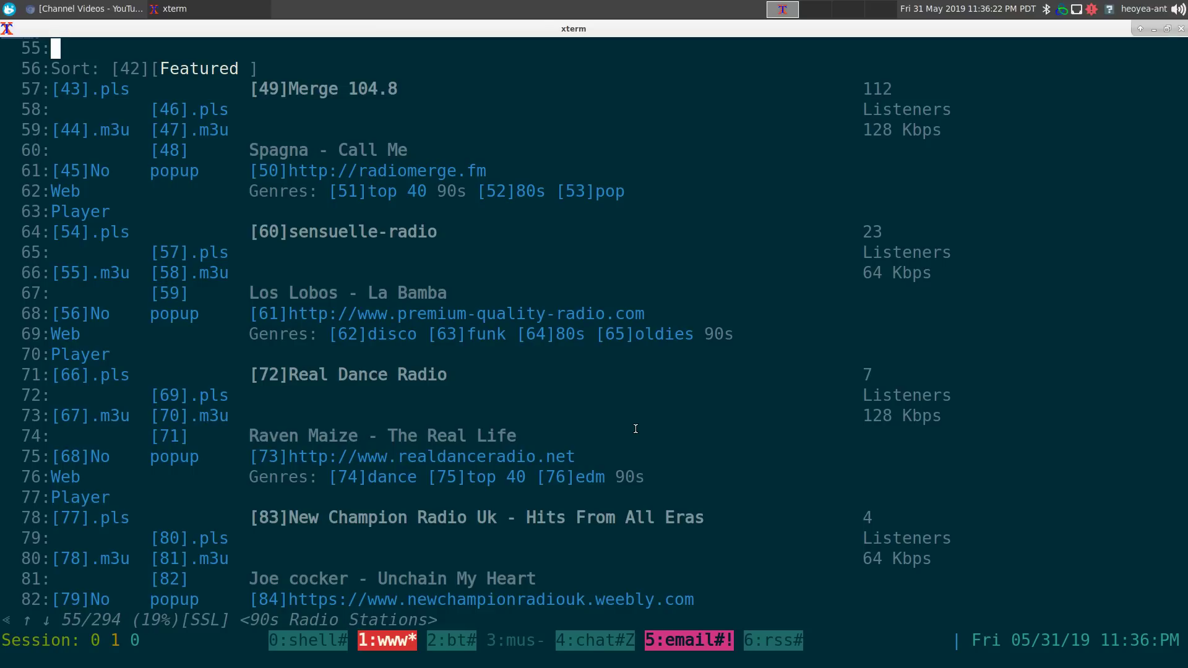
pyautogui.press('Down')
pyautogui.press('Down')
pyautogui.press('Down')
pyautogui.press('Down')
pyautogui.press('Down')
pyautogui.press('Down')
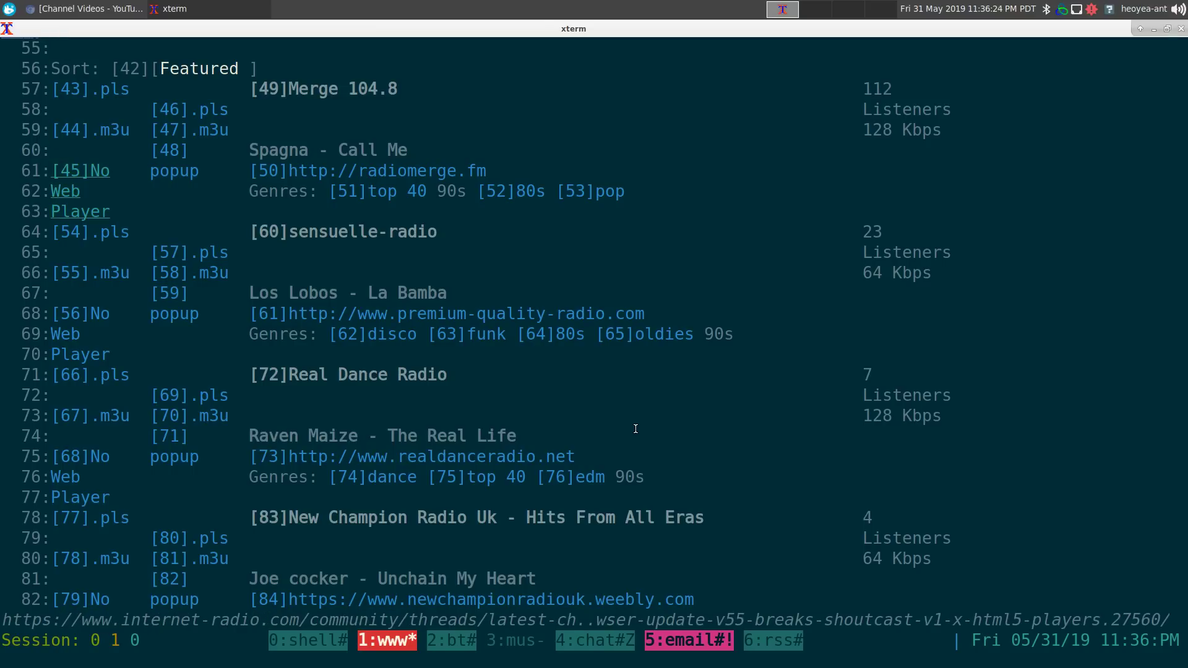
pyautogui.press('Right')
pyautogui.press('Right')
pyautogui.press('Right')
pyautogui.press('Right')
pyautogui.press('Right')
pyautogui.press('Right')
pyautogui.press('Right')
pyautogui.press('Right')
pyautogui.press('Right')
pyautogui.press('Right')
pyautogui.press('Right')
pyautogui.press('Right')
pyautogui.press('Up')
pyautogui.press('Up')
pyautogui.press('Up')
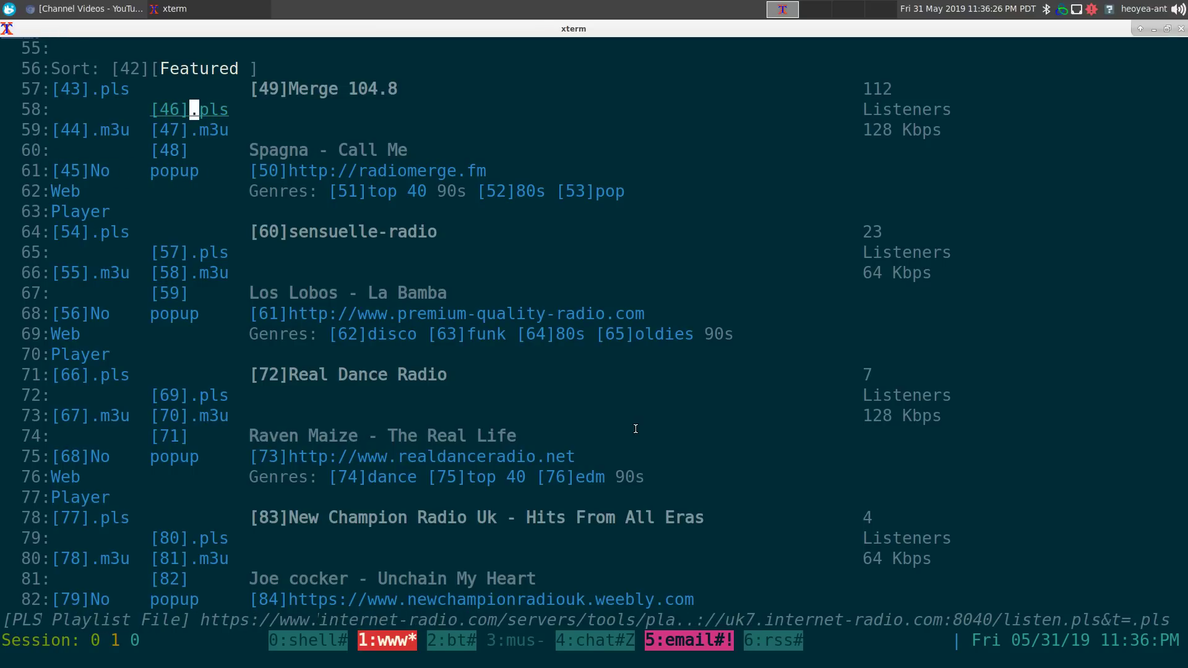
pyautogui.press('Down')
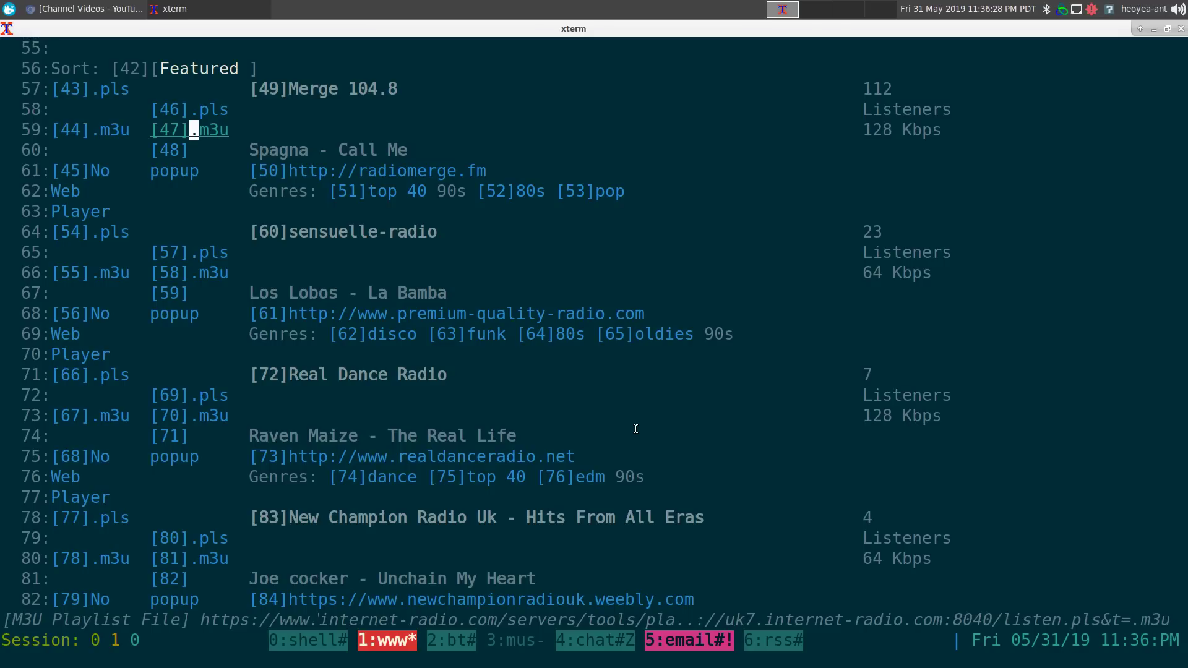
# Switch to the mus terminal window and begin an :add command for the radio playlist with the Merge 104.8 .m3u link.
pyautogui.hotkey('ctrl', 'b')
pyautogui.press('3')
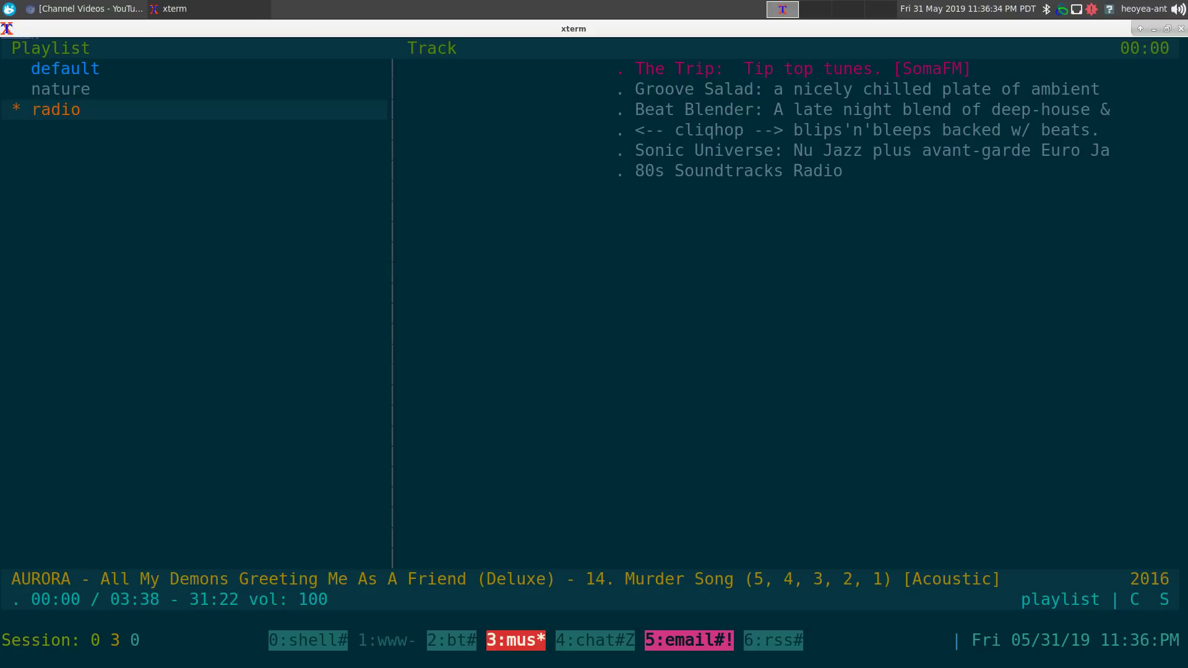
pyautogui.press('Up')
pyautogui.press('Down')
pyautogui.write(':add')
pyautogui.middleClick(636, 429)
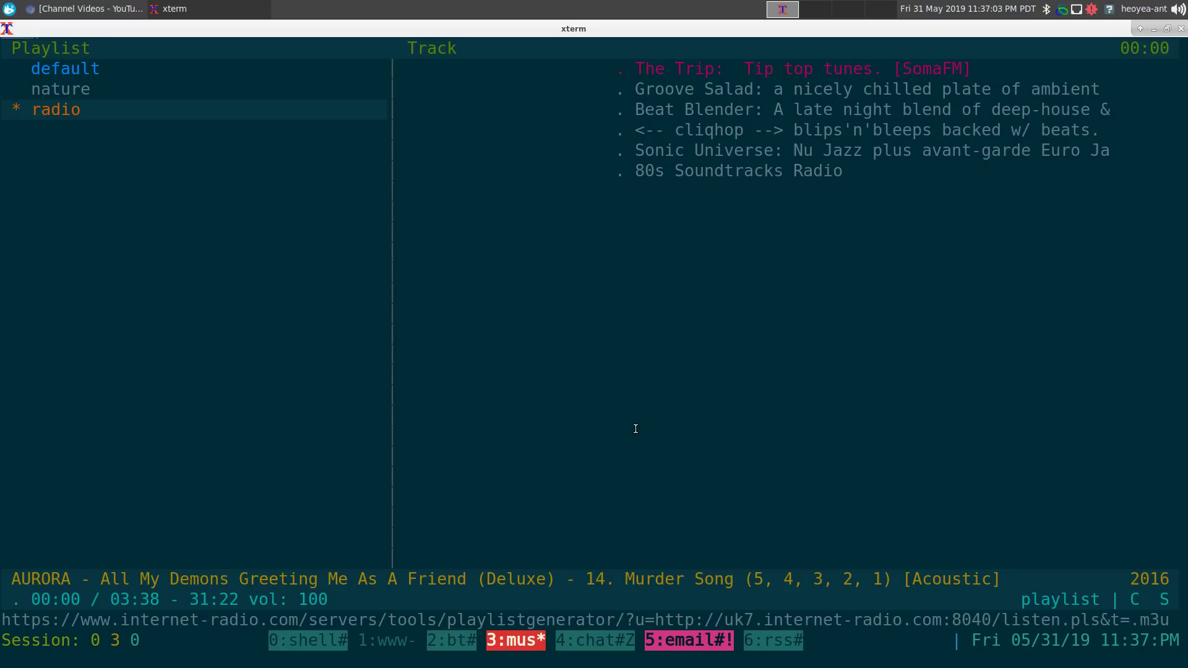
pyautogui.press('BackSpace')
pyautogui.press('BackSpace')
pyautogui.press('BackSpace')
pyautogui.press('BackSpace')
pyautogui.press('Left')
pyautogui.press('Left')
pyautogui.press('Left')
pyautogui.press('Left')
pyautogui.press('Left')
pyautogui.press('Left')
pyautogui.press('Left')
pyautogui.press('Left')
pyautogui.press('Left')
pyautogui.press('Left')
pyautogui.press('Left')
pyautogui.press('Left')
pyautogui.press('Left')
pyautogui.press('Left')
pyautogui.press('Left')
pyautogui.press('Left')
pyautogui.press('Left')
pyautogui.press('Left')
pyautogui.press('Left')
pyautogui.press('Left')
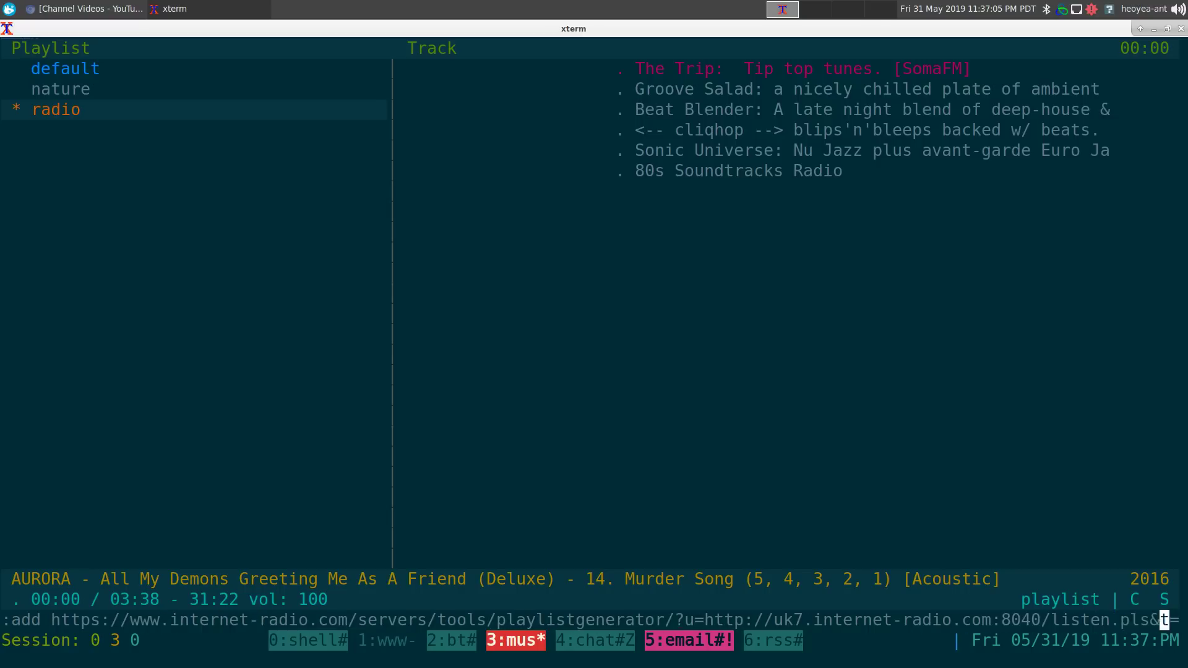
pyautogui.press('Left')
pyautogui.press('Left')
pyautogui.press('Left')
pyautogui.press('Left')
pyautogui.press('Left')
pyautogui.press('Left')
pyautogui.press('Left')
pyautogui.press('Left')
pyautogui.press('Left')
pyautogui.press('Left')
pyautogui.press('Left')
pyautogui.press('Left')
pyautogui.press('Left')
pyautogui.press('Left')
pyautogui.press('Left')
pyautogui.press('Left')
pyautogui.press('Left')
pyautogui.press('Left')
pyautogui.press('Left')
pyautogui.press('Left')
pyautogui.press('BackSpace')
pyautogui.press('BackSpace')
pyautogui.press('BackSpace')
pyautogui.press('BackSpace')
pyautogui.press('BackSpace')
pyautogui.press('BackSpace')
pyautogui.press('BackSpace')
pyautogui.press('BackSpace')
pyautogui.press('BackSpace')
pyautogui.press('BackSpace')
pyautogui.press('BackSpace')
pyautogui.press('BackSpace')
pyautogui.press('BackSpace')
pyautogui.press('BackSpace')
pyautogui.press('BackSpace')
pyautogui.press('BackSpace')
pyautogui.press('BackSpace')
pyautogui.press('BackSpace')
pyautogui.press('BackSpace')
pyautogui.press('BackSpace')
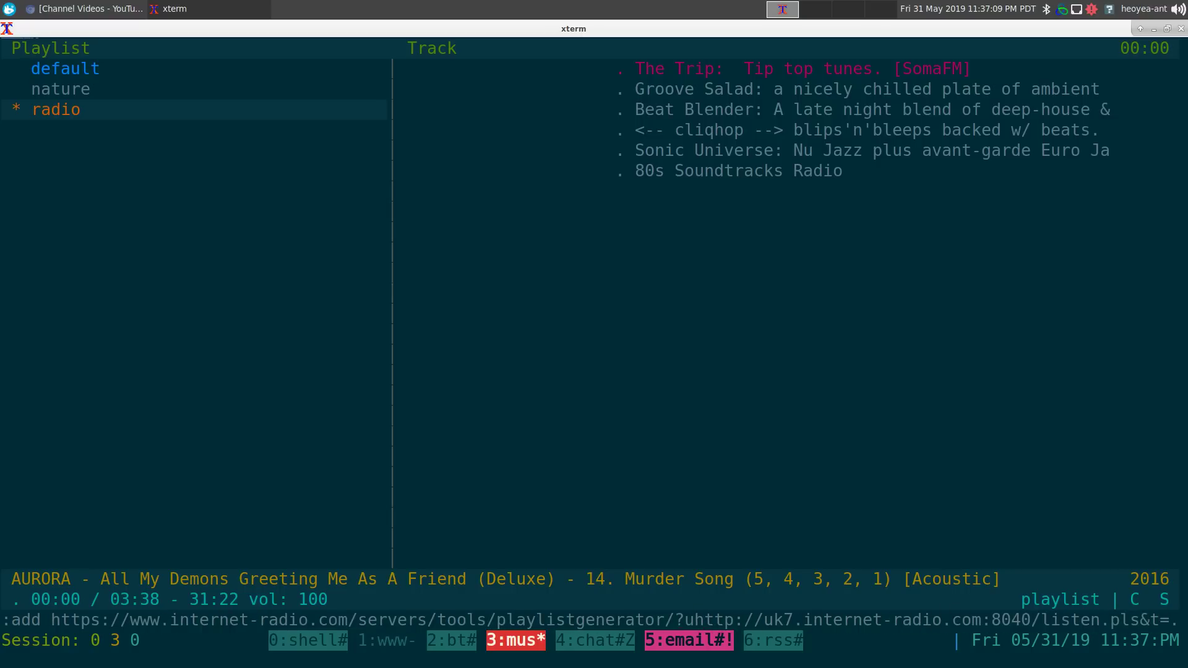
pyautogui.press('BackSpace')
pyautogui.press('BackSpace')
pyautogui.press('BackSpace')
pyautogui.press('BackSpace')
pyautogui.press('BackSpace')
pyautogui.press('BackSpace')
pyautogui.press('BackSpace')
pyautogui.press('BackSpace')
pyautogui.press('BackSpace')
pyautogui.press('BackSpace')
pyautogui.press('BackSpace')
pyautogui.press('BackSpace')
pyautogui.press('BackSpace')
pyautogui.press('BackSpace')
pyautogui.press('BackSpace')
pyautogui.press('BackSpace')
pyautogui.press('BackSpace')
pyautogui.press('BackSpace')
pyautogui.press('BackSpace')
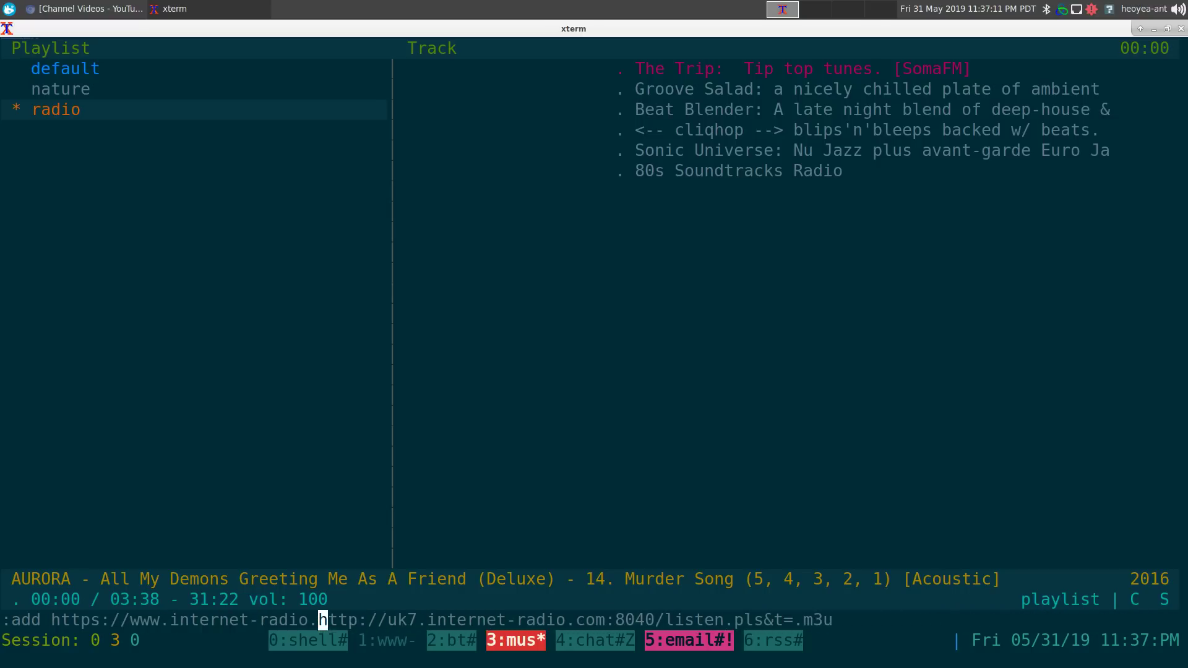
pyautogui.press('BackSpace')
pyautogui.press('BackSpace')
pyautogui.press('BackSpace')
pyautogui.press('BackSpace')
pyautogui.press('BackSpace')
pyautogui.press('BackSpace')
pyautogui.press('BackSpace')
pyautogui.press('BackSpace')
pyautogui.press('BackSpace')
pyautogui.press('BackSpace')
pyautogui.press('BackSpace')
pyautogui.press('BackSpace')
pyautogui.press('BackSpace')
pyautogui.press('BackSpace')
pyautogui.press('BackSpace')
pyautogui.press('BackSpace')
pyautogui.press('BackSpace')
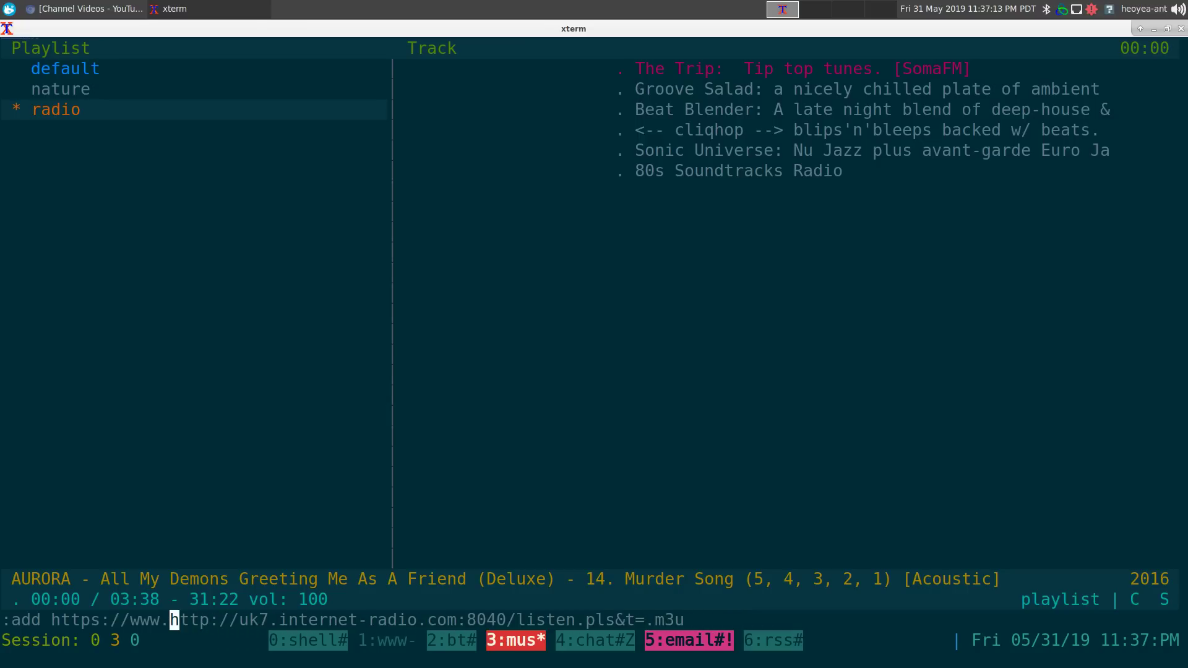
pyautogui.press('BackSpace')
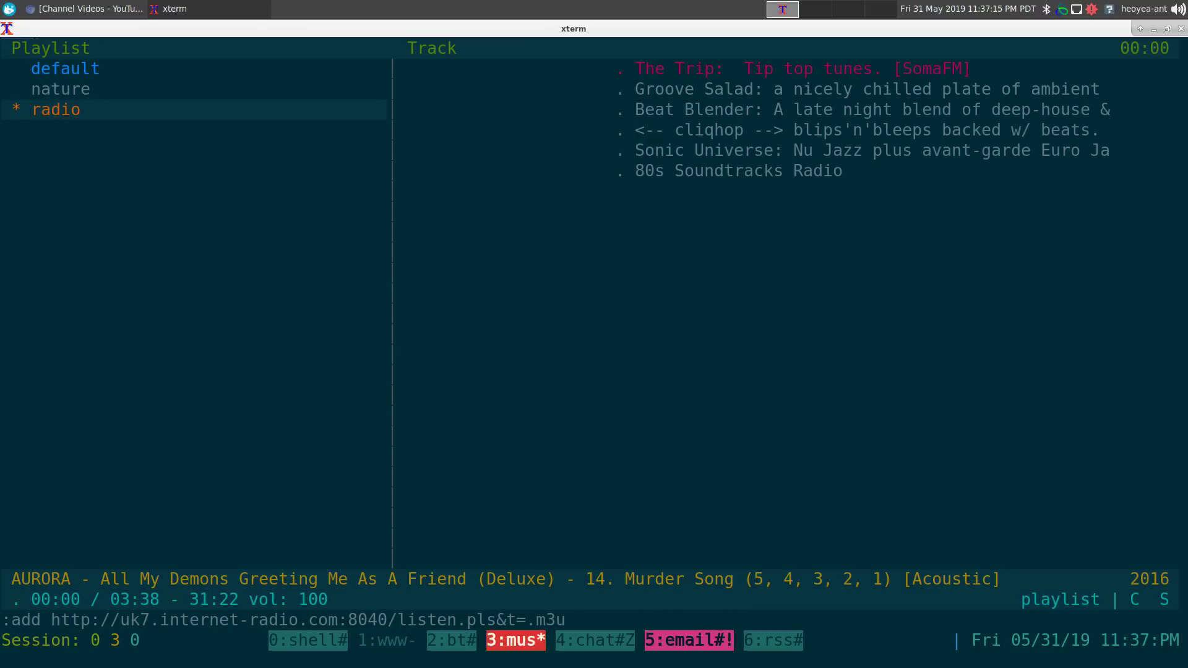
pyautogui.press('Return')
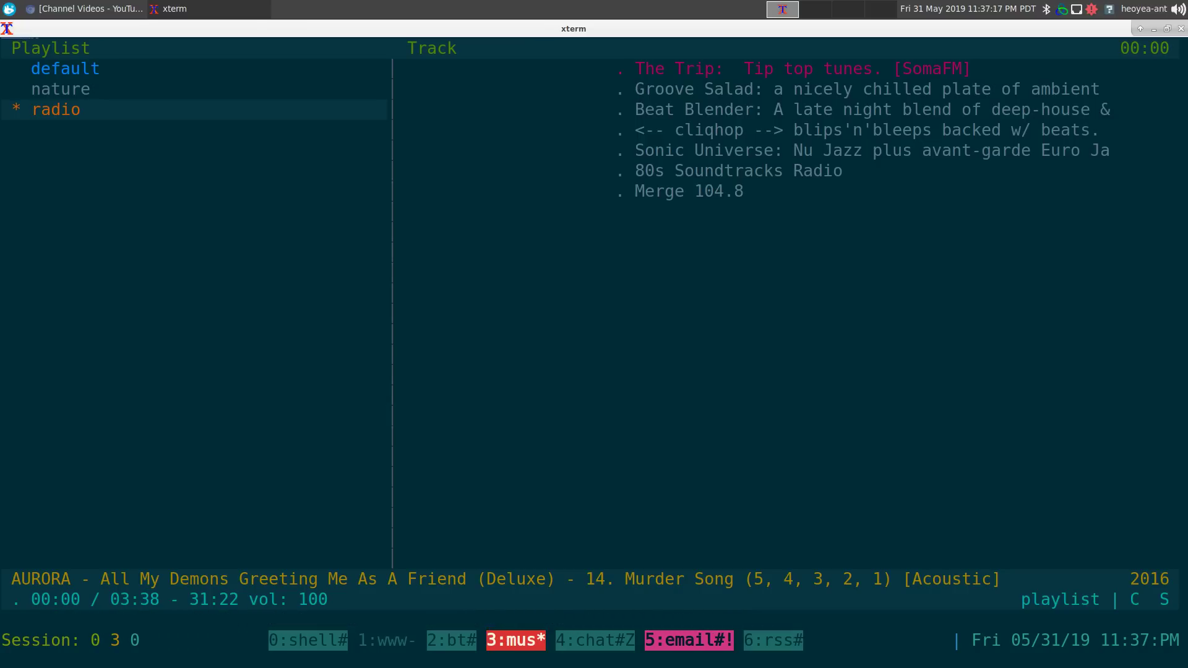
# Mute the system audio and start playing Merge 104.8 from the radio playlist.
pyautogui.press('Tab')
pyautogui.press('Down')
pyautogui.press('Down')
pyautogui.press('Down')
pyautogui.press('Down')
pyautogui.press('Down')
pyautogui.press('Down')
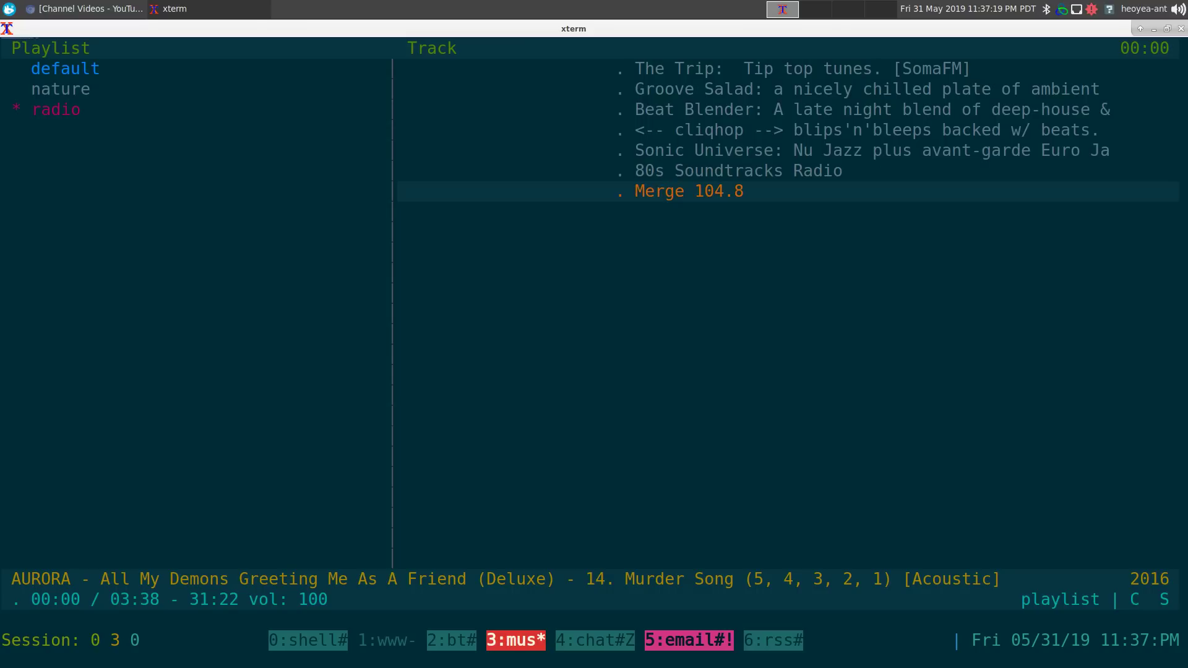
pyautogui.press('XF86AudioMute')
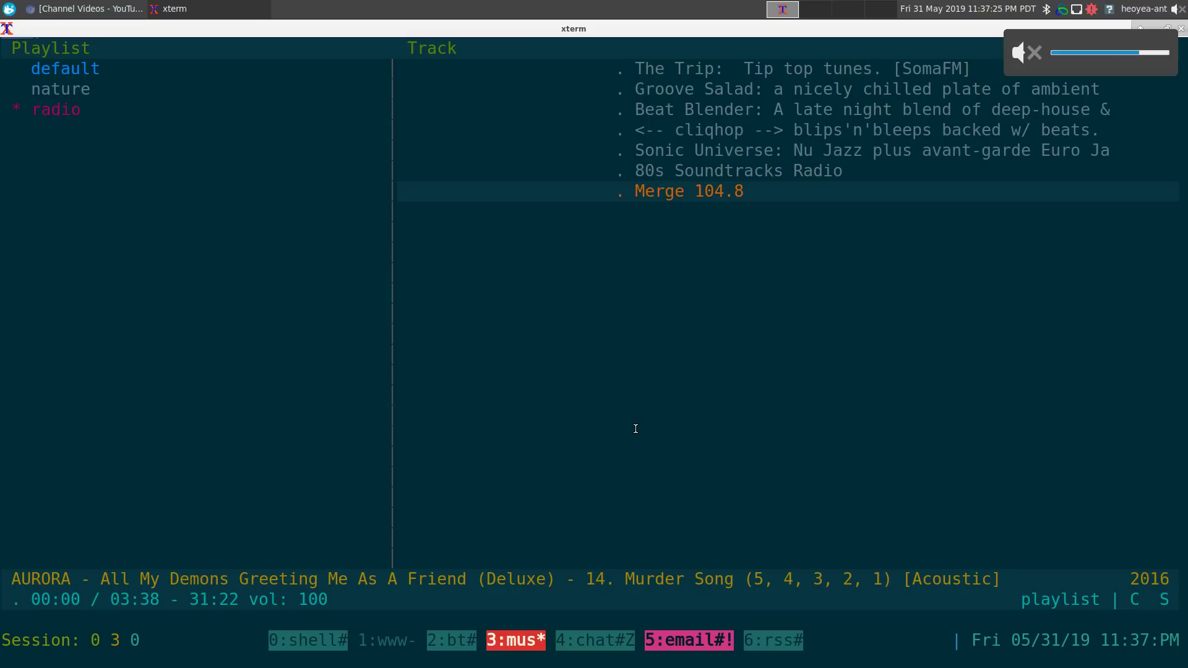
pyautogui.press('Up')
pyautogui.press('Down')
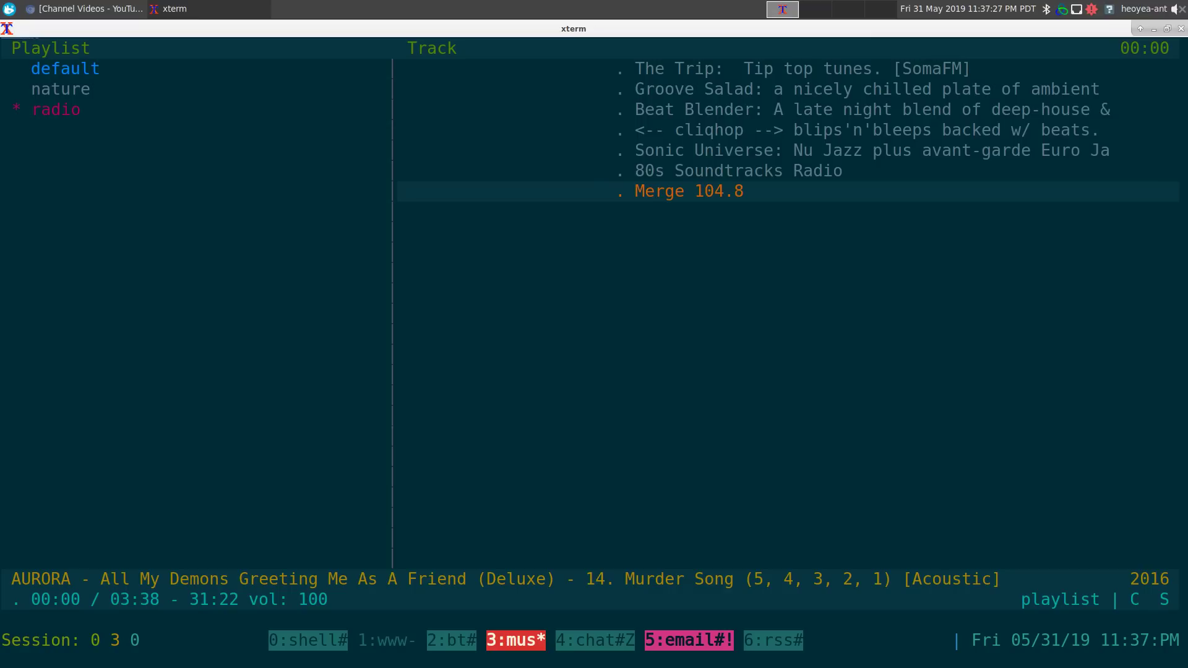
pyautogui.press('Return')
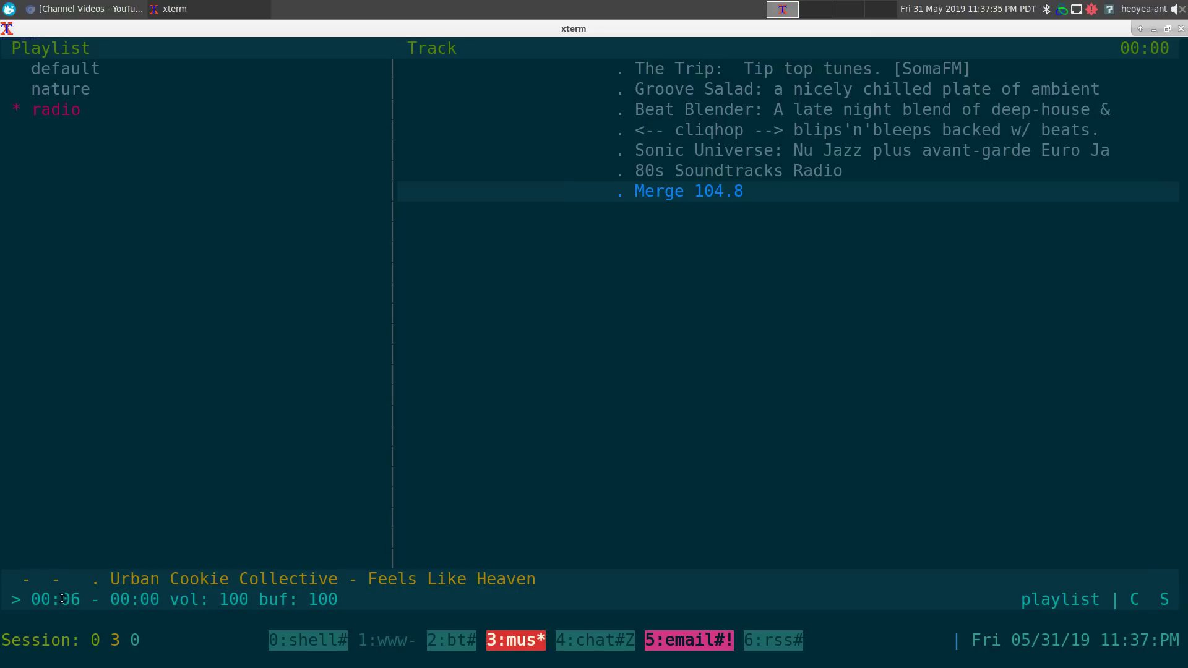
# Examine the playback status line and look through the stations in the radio playlist.
pyautogui.moveTo(21, 599); pyautogui.dragTo(275, 599)
pyautogui.press('Up')
pyautogui.press('Up')
pyautogui.press('Up')
pyautogui.press('Up')
pyautogui.press('Up')
pyautogui.press('Up')
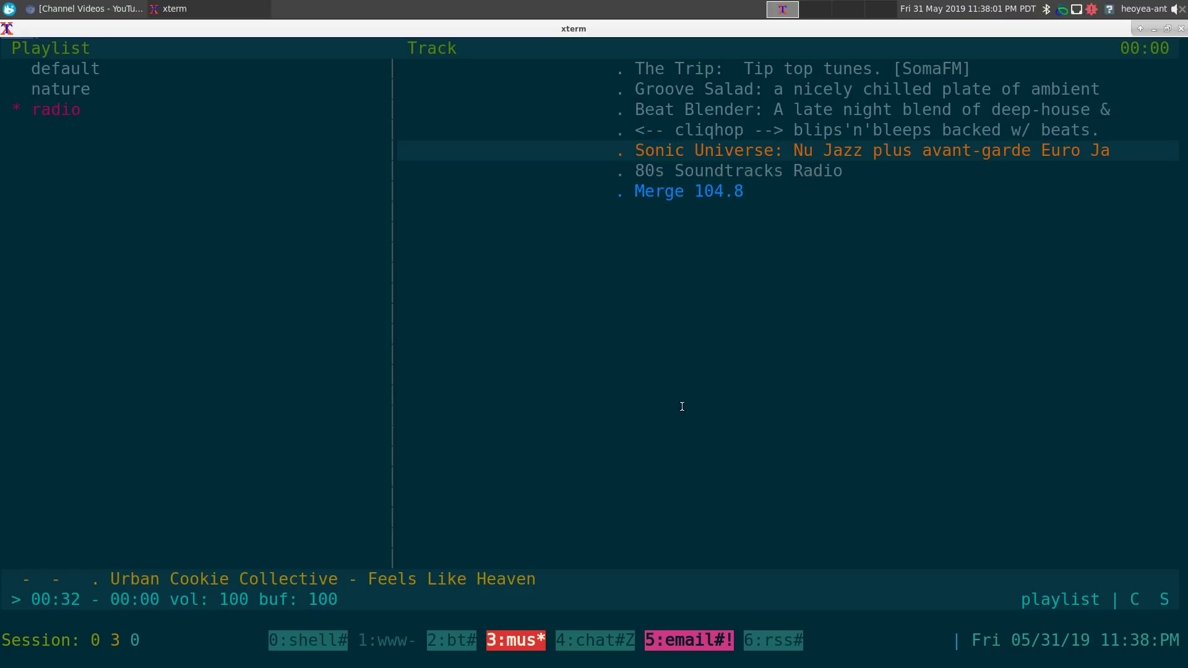
pyautogui.press('Down')
pyautogui.press('Down')
pyautogui.press('Down')
pyautogui.press('Down')
pyautogui.press('Down')
pyautogui.press('Down')
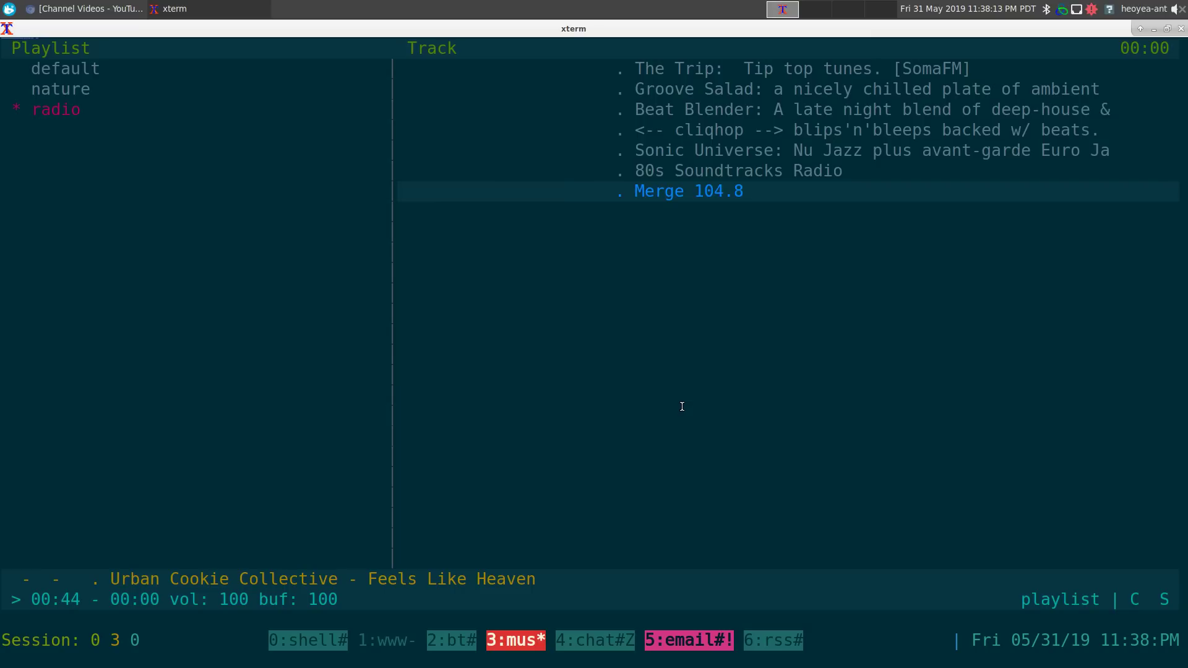
# Browse past the nature playlist and enter the default playlist's track list.
pyautogui.press('Tab')
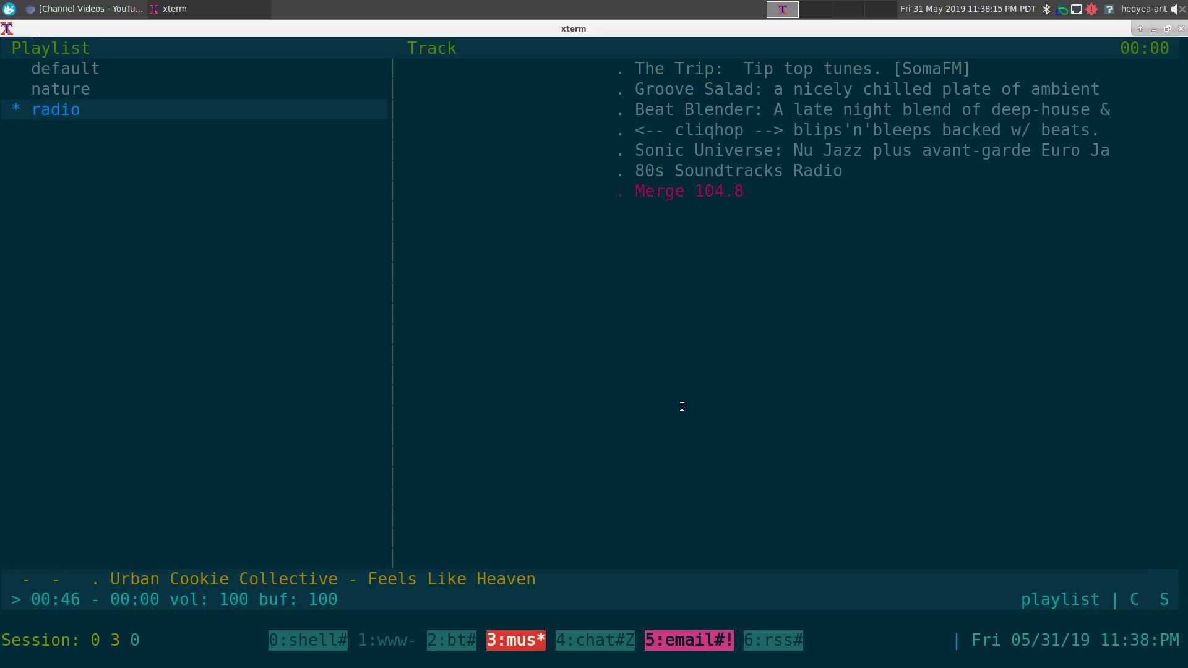
pyautogui.press('Up')
pyautogui.press('Up')
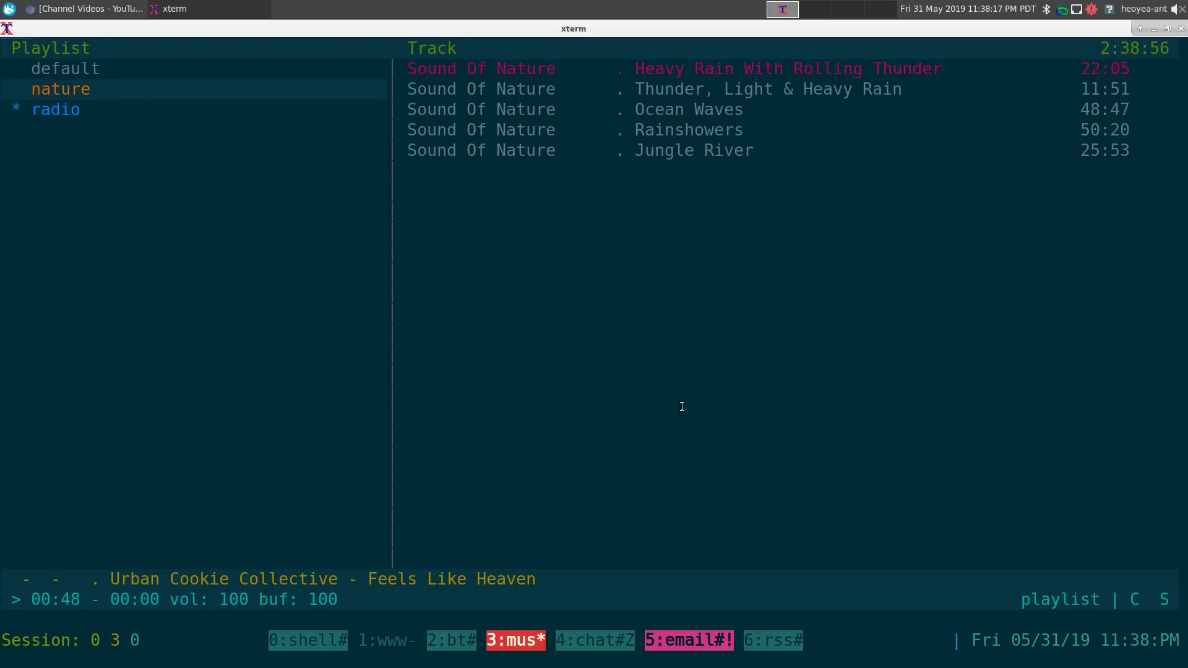
pyautogui.press('Tab')
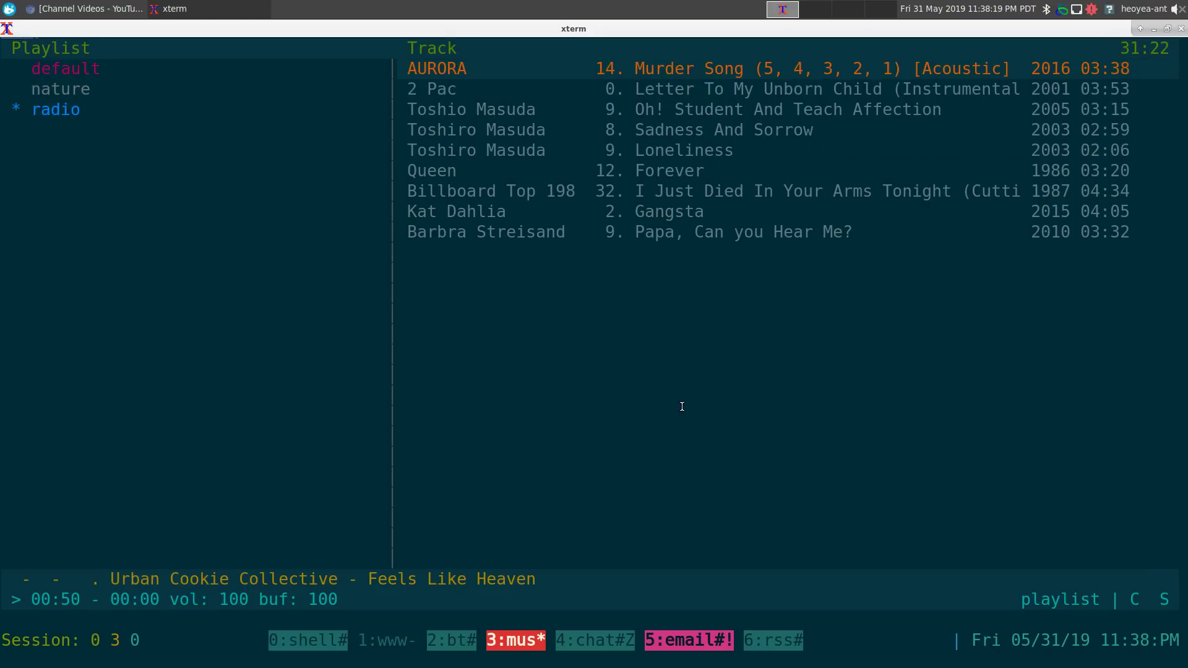
# Start playing AURORA's Murder Song (5, 4, 3, 2, 1) [Acoustic] from the default playlist.
pyautogui.press('Return')
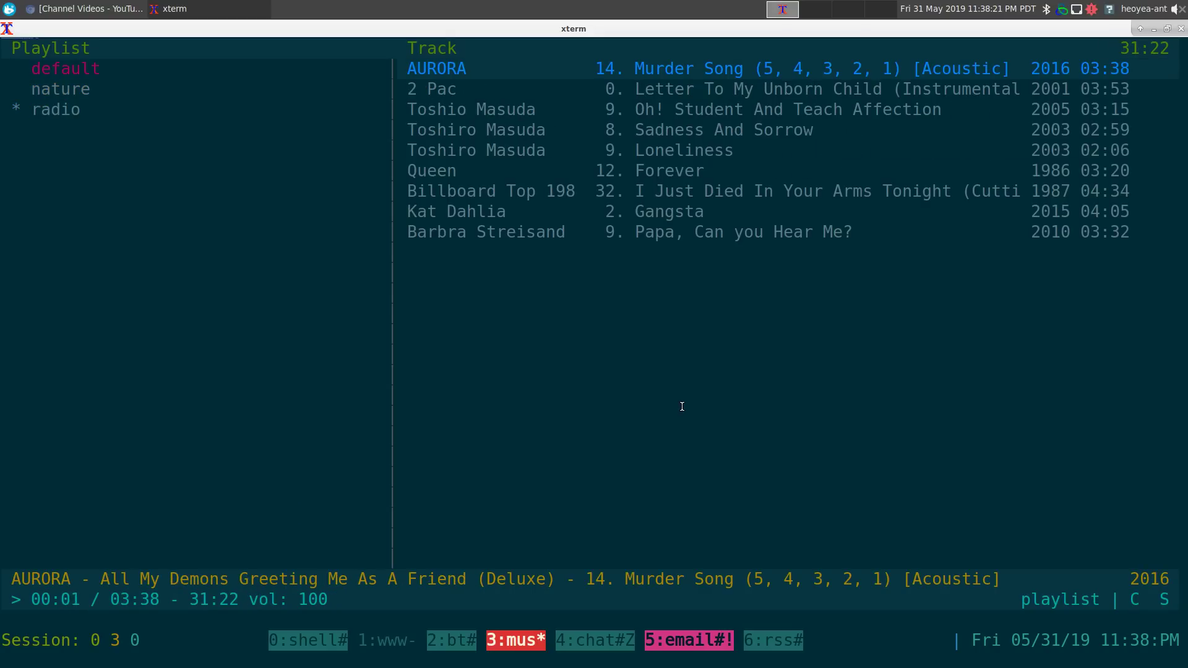